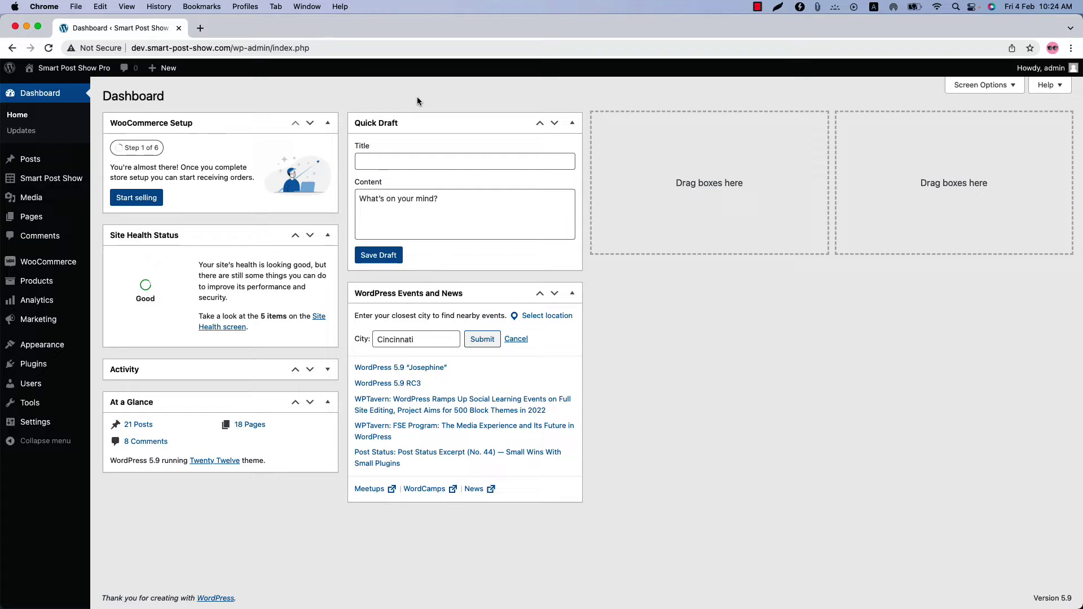
- Open the Manage Shows list from the Smart Post Show admin menu
mouse_move(79, 182)
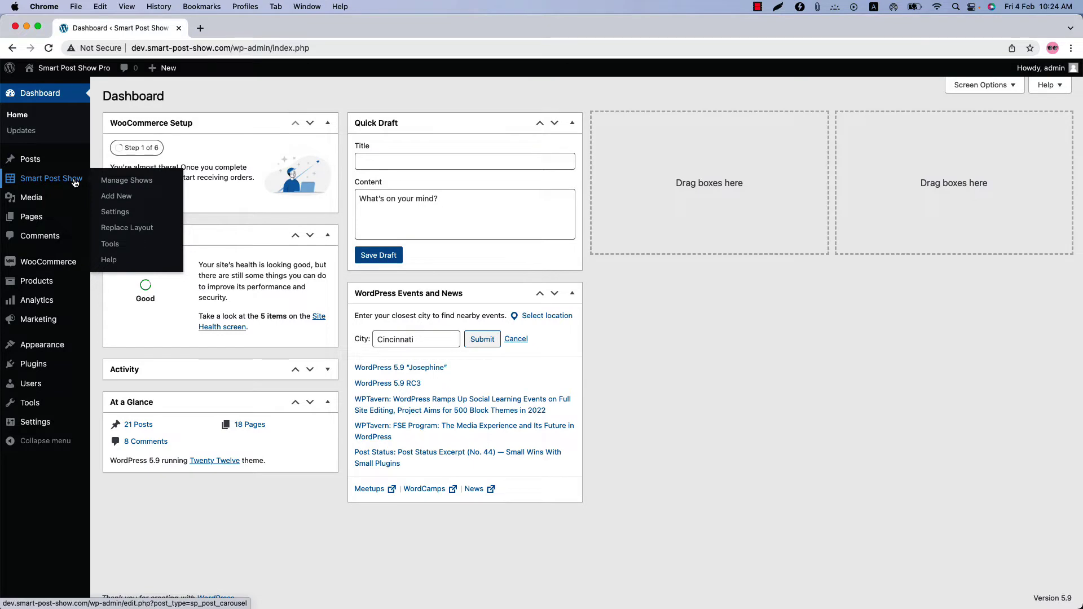
left_click(116, 180)
- Add a new show titled 'Test Show' and bring up its Display Options settings
left_click(214, 96)
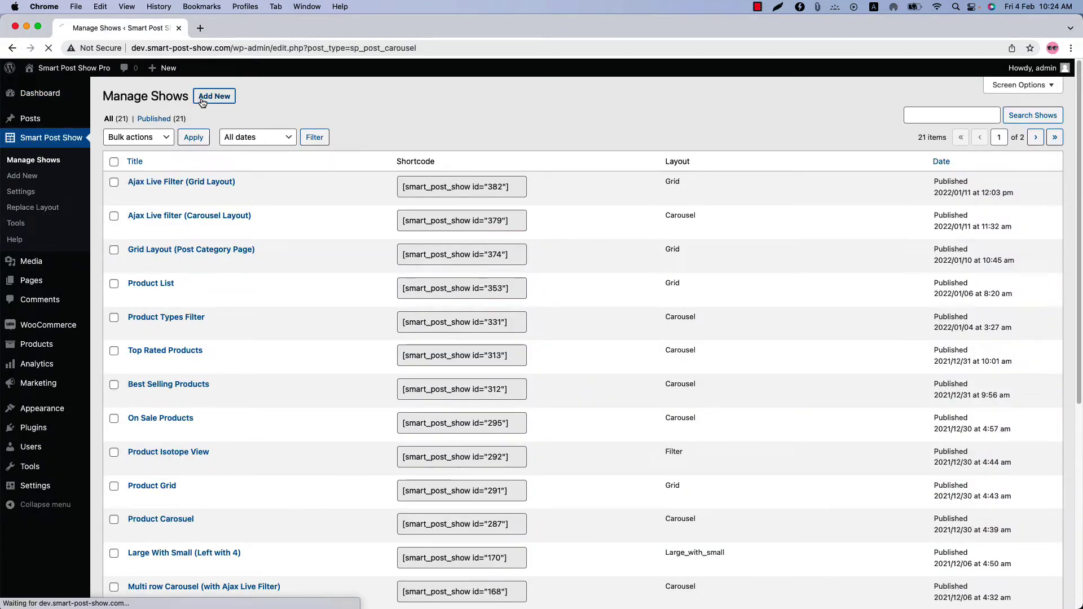
type("Test Show")
left_click(252, 306)
scroll(290, 368, "down", 5)
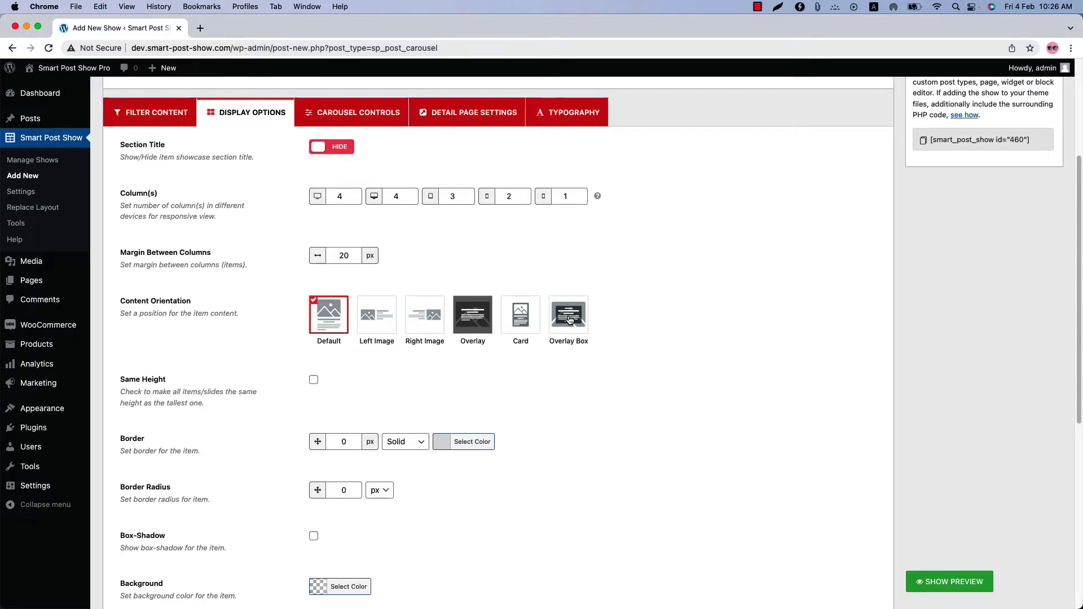
- Show an enlarged live preview and set content orientation to Left Image
left_click(954, 583)
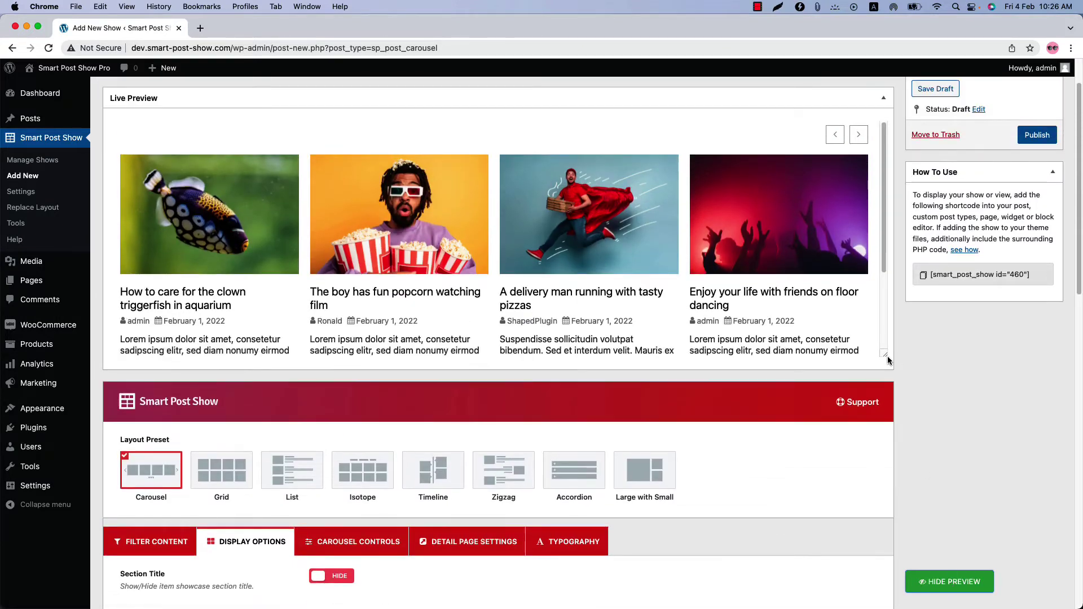
left_click_drag(888, 357, 889, 457)
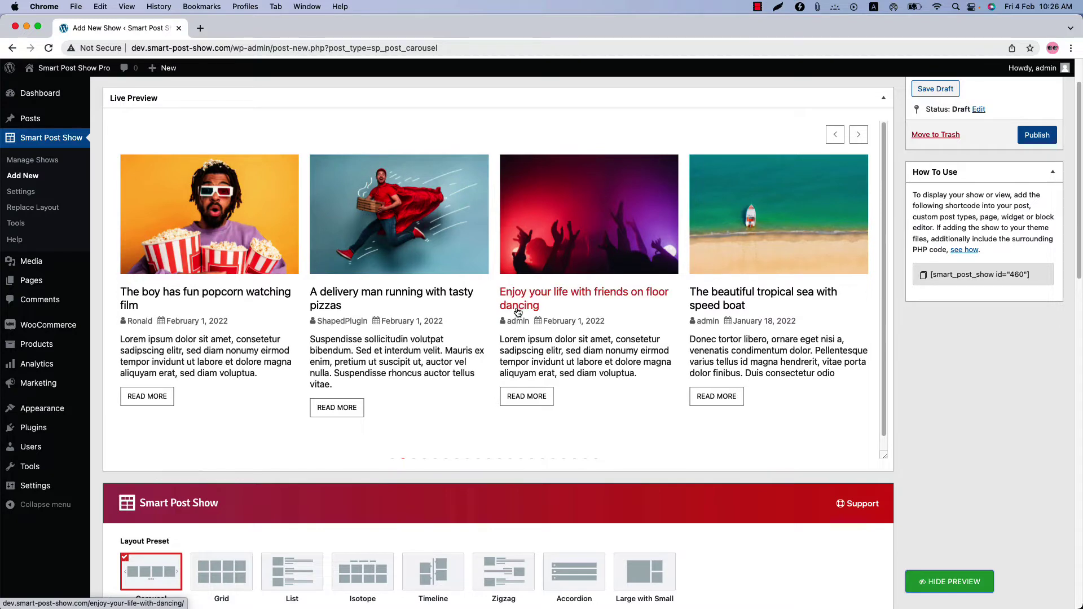
scroll(509, 426, "down", 10)
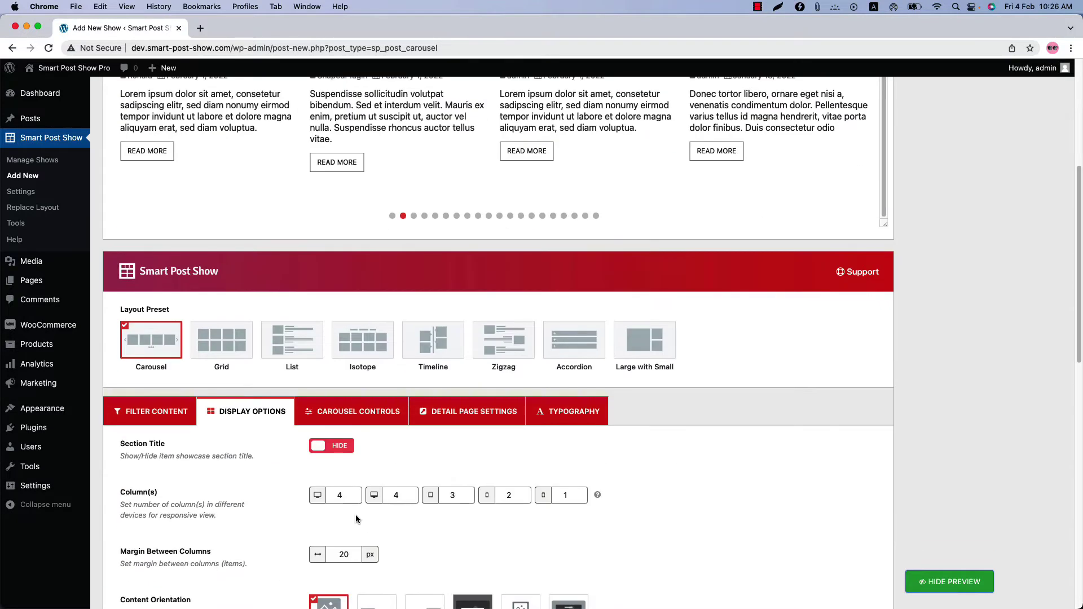
left_click(377, 395)
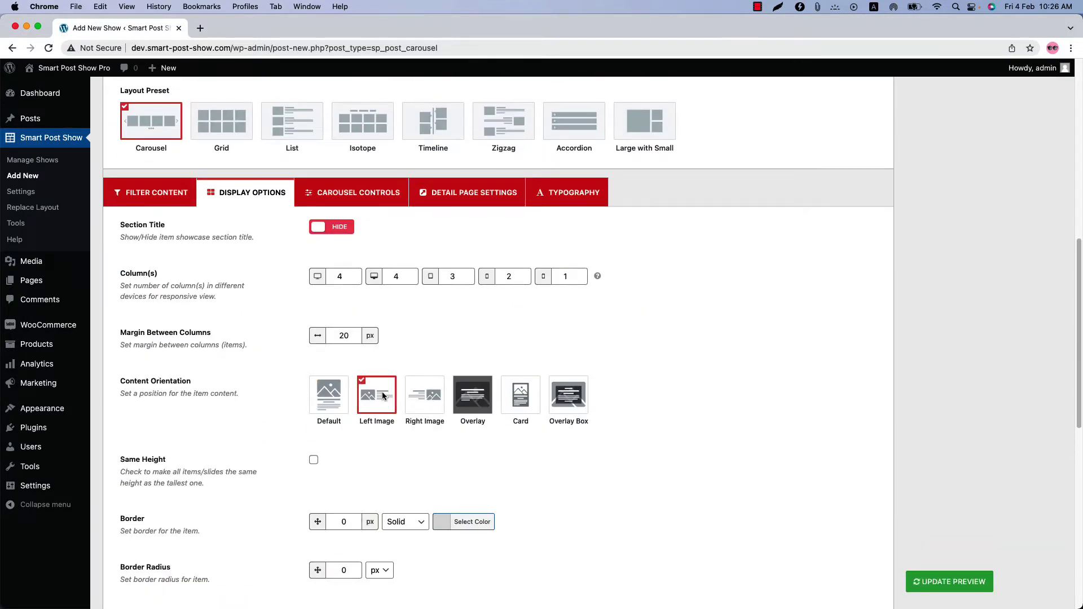
left_click(957, 583)
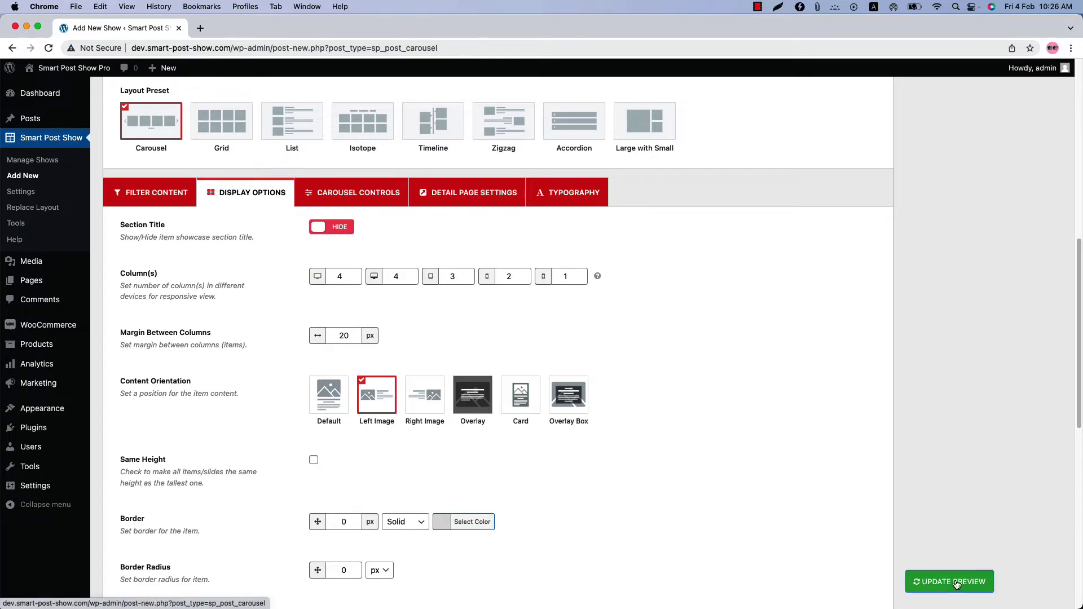
- Lower the first Column(s) value to 2 and check the refreshed carousel preview
scroll(957, 583, "up", 6)
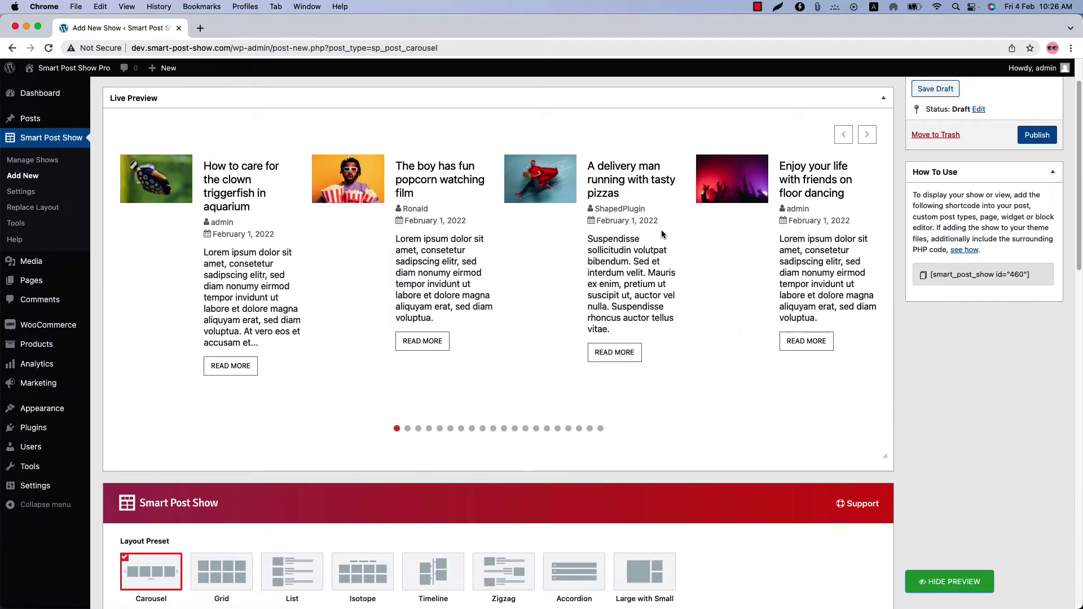
scroll(361, 479, "down", 6)
left_click(352, 405)
left_click(353, 404)
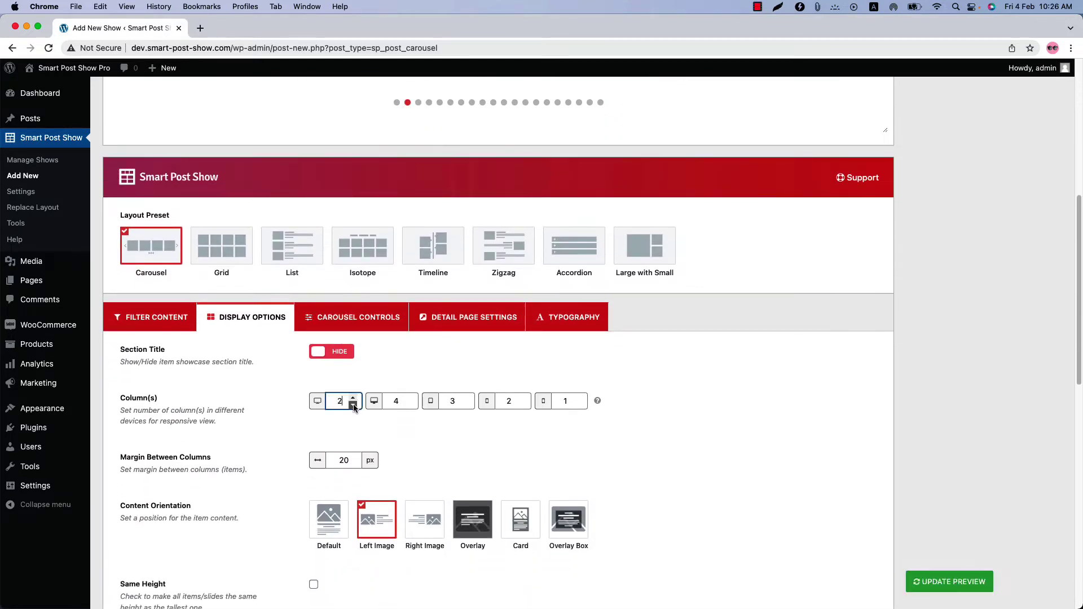
left_click(952, 586)
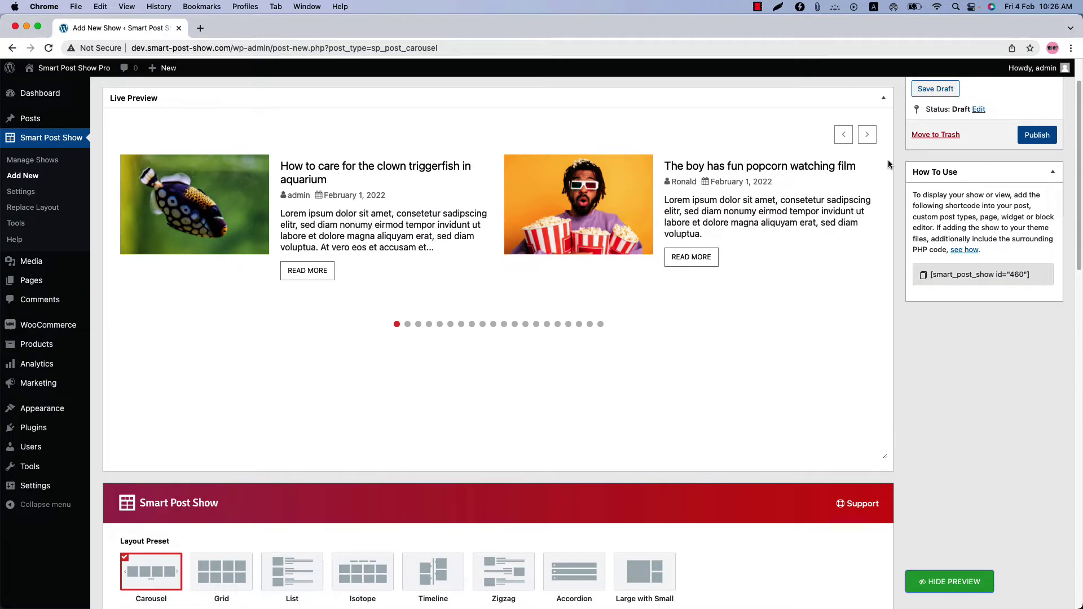
left_click(867, 135)
scroll(502, 507, "down", 7)
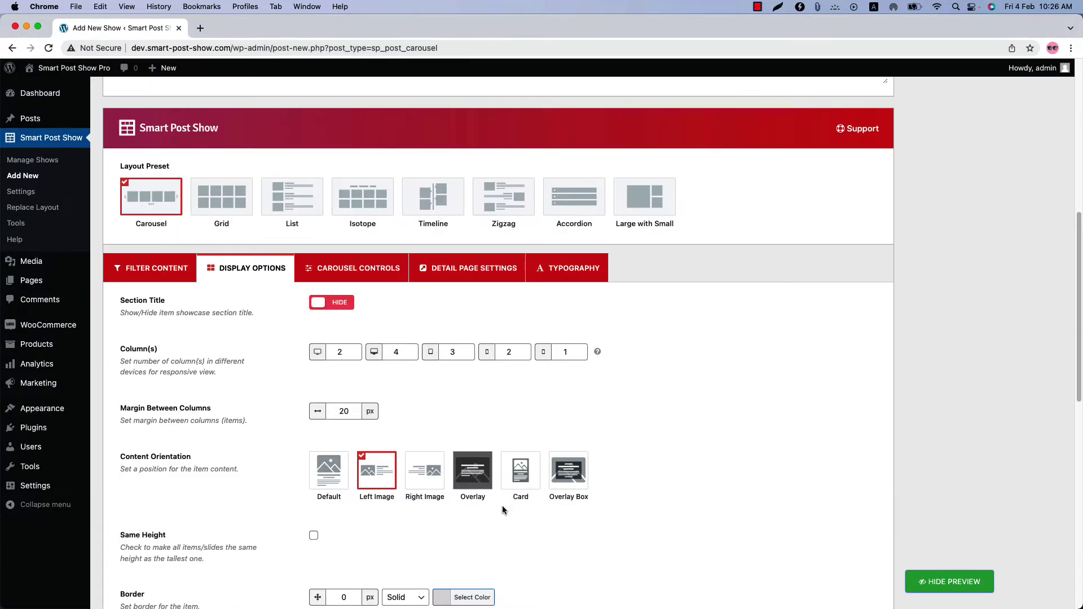
- Switch to Right Image orientation, preview the carousel, and set the first column count to 4
left_click(429, 476)
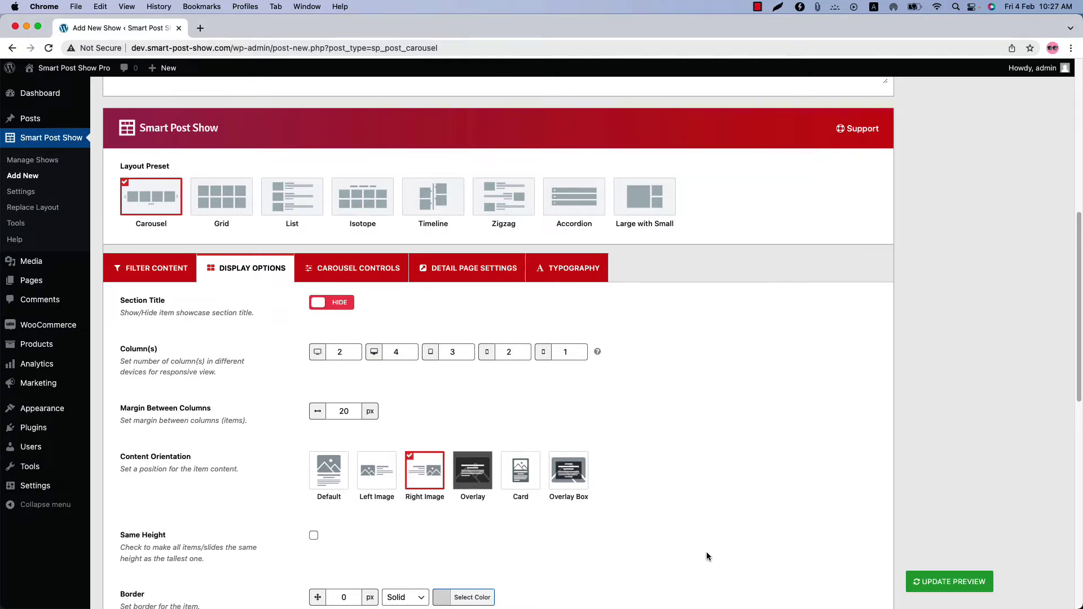
left_click(934, 585)
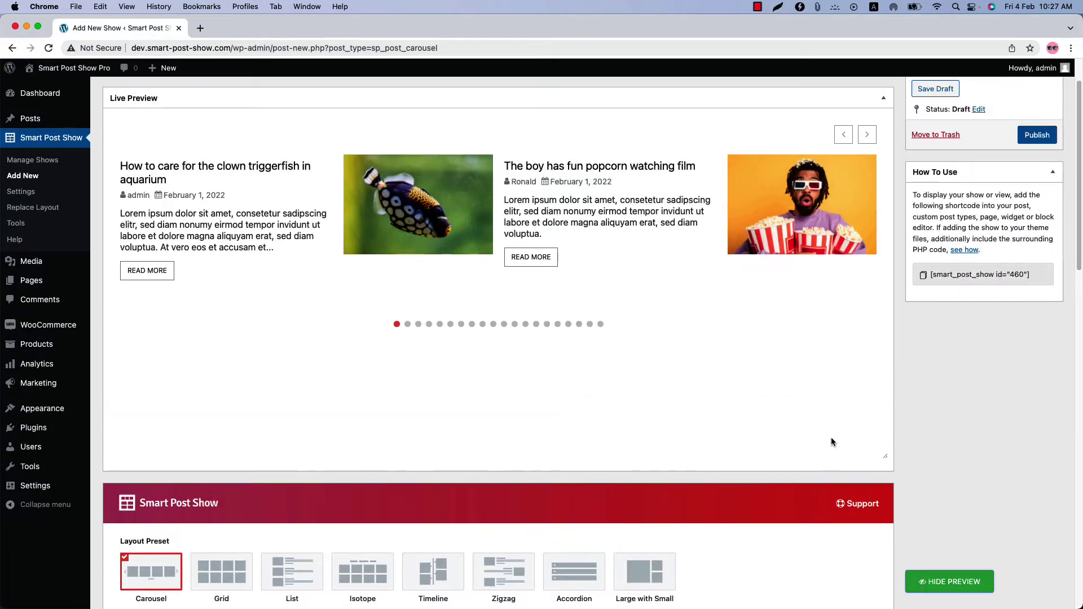
left_click(860, 134)
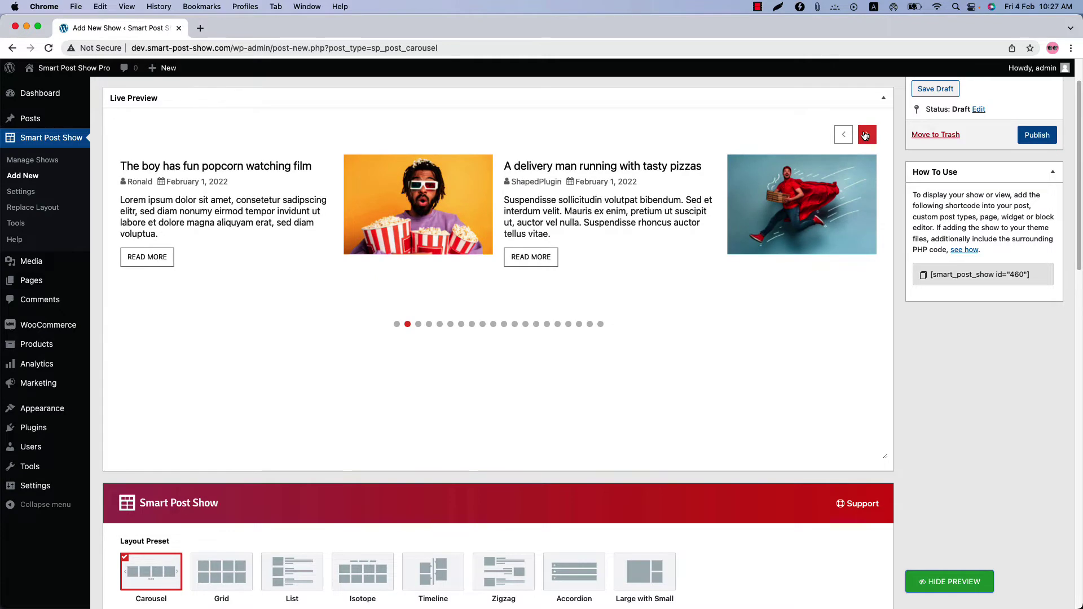
left_click(865, 135)
scroll(536, 587, "down", 5)
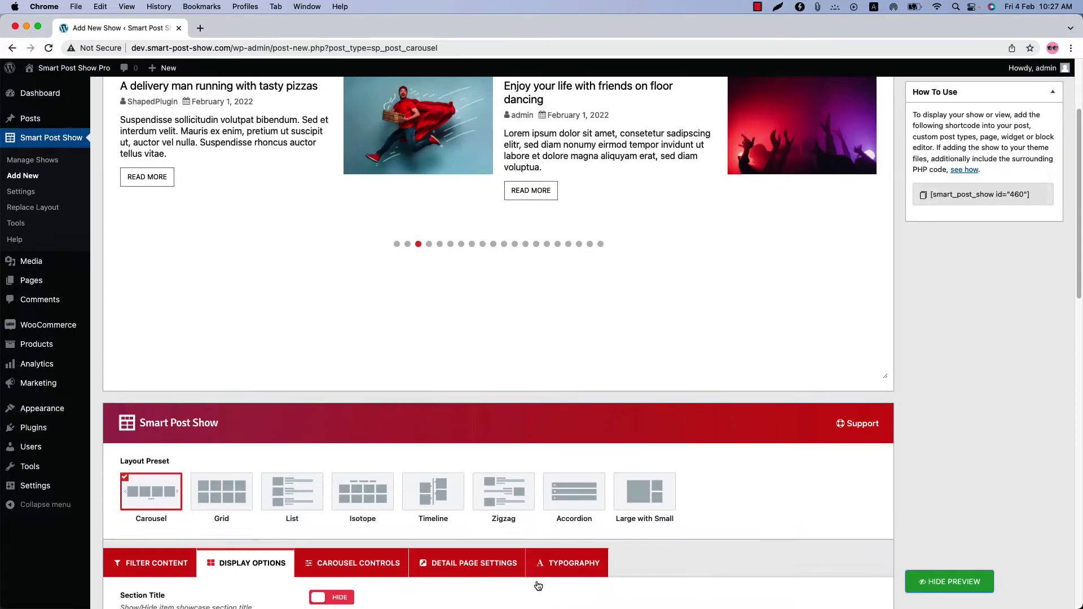
scroll(538, 586, "down", 2)
left_click(353, 372)
left_click(353, 372)
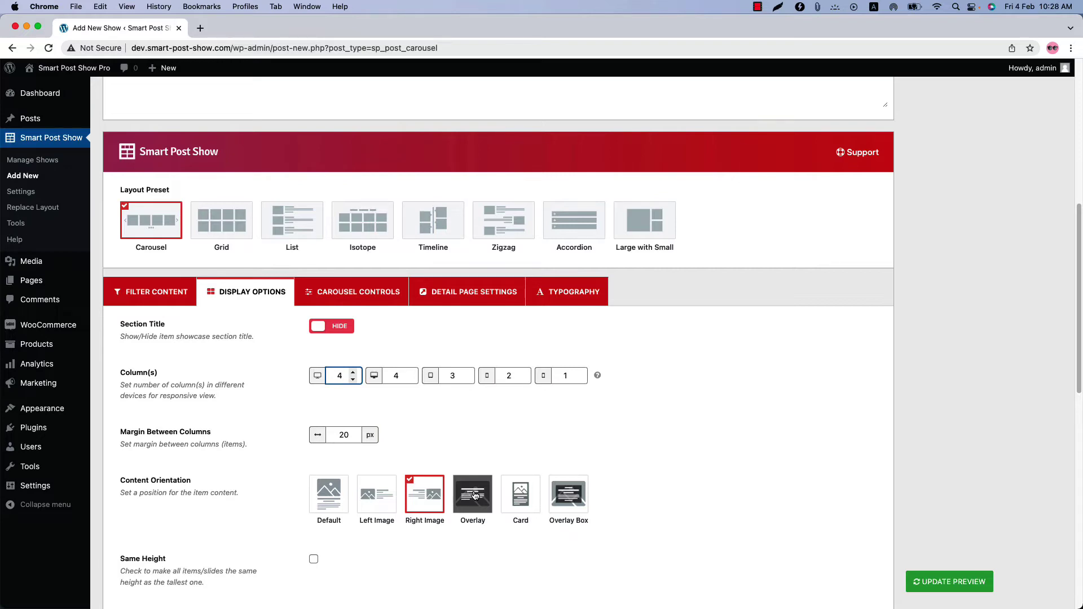
- Switch content orientation to Card and refresh the live preview
left_click(520, 497)
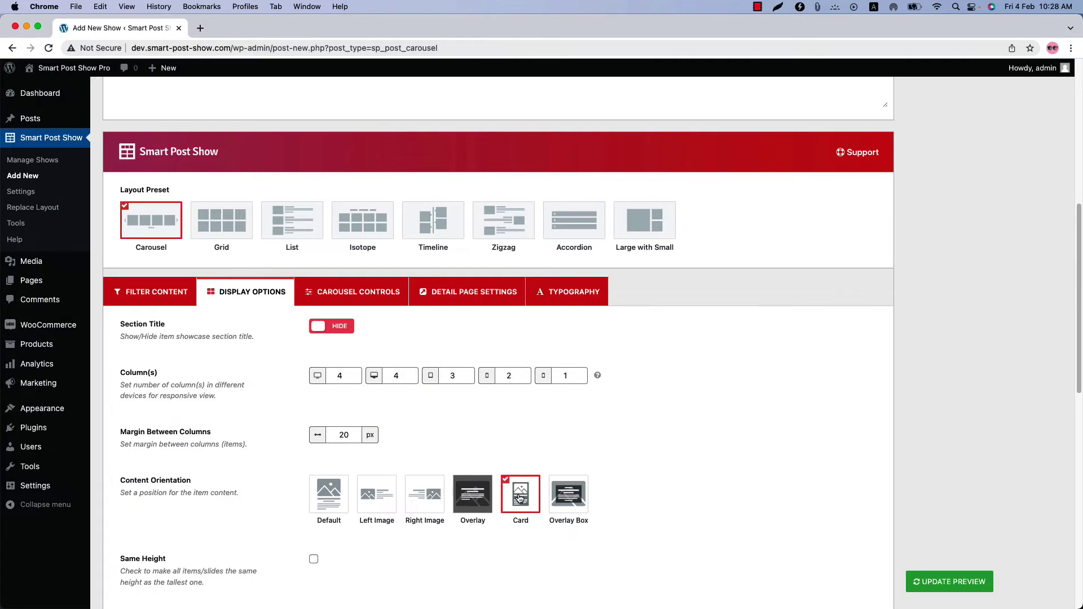
left_click(951, 582)
scroll(615, 243, "up", 3)
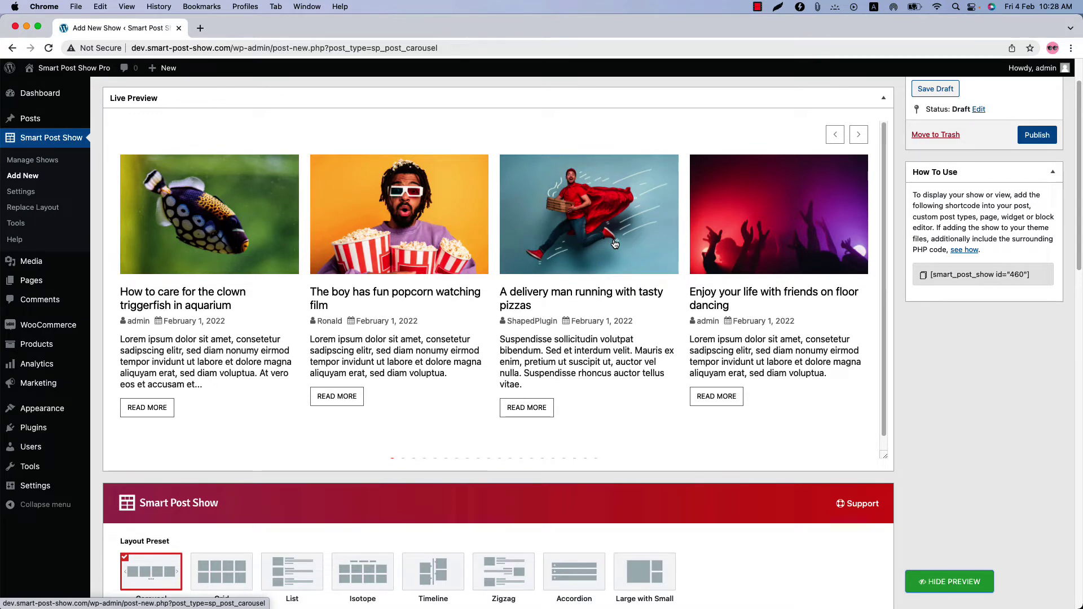
scroll(400, 445, "down", 7)
scroll(393, 462, "down", 14)
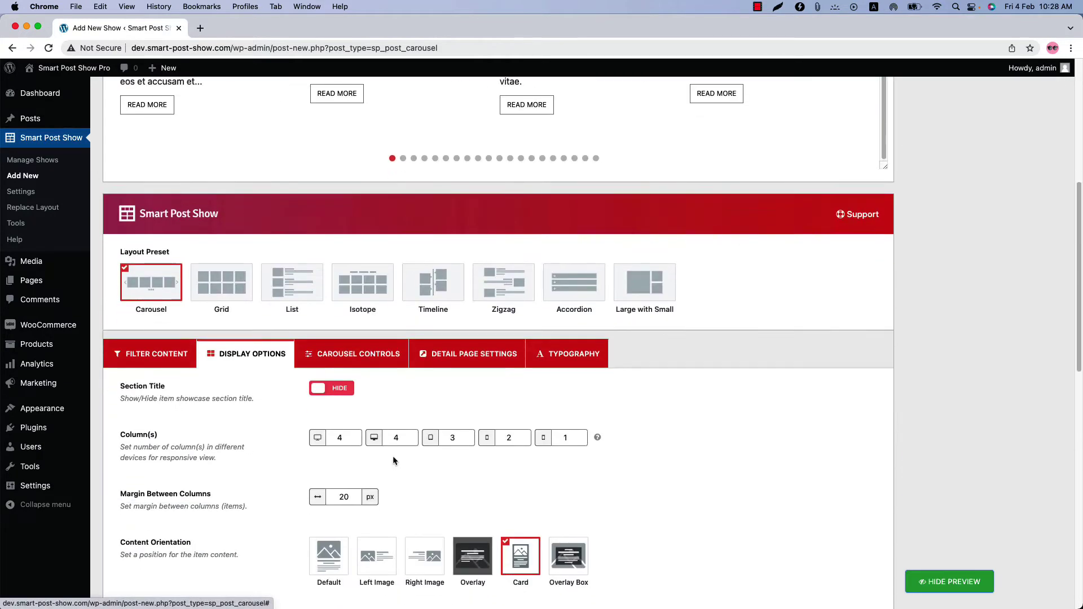
- Give items a 1 px border and 15 right and left inner padding, then preview
left_click(341, 387)
key("BackSpace")
type("1")
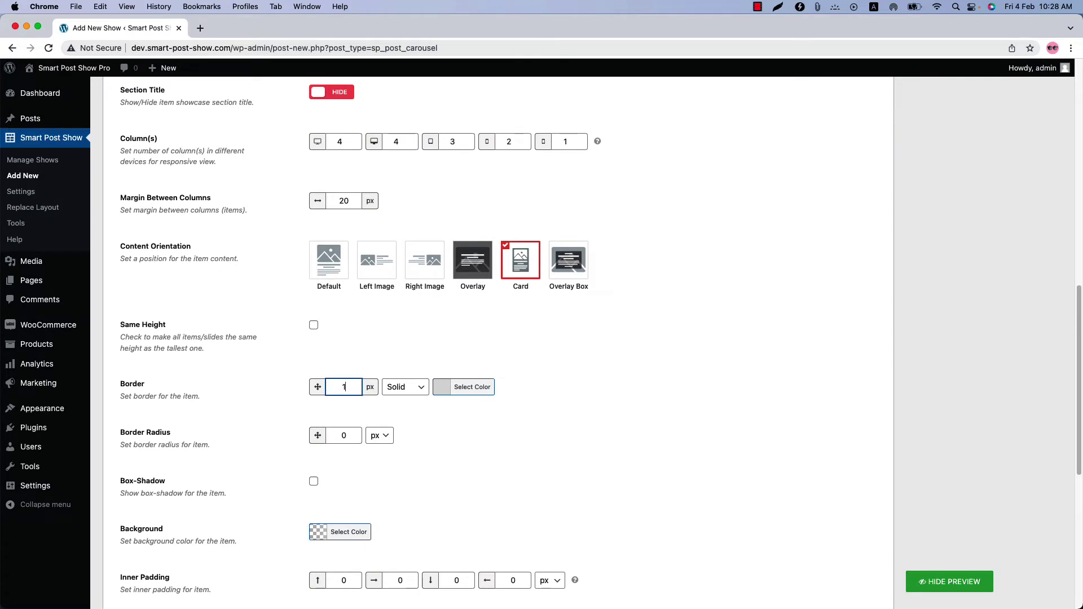
scroll(329, 394, "down", 6)
double_click(342, 401)
double_click(394, 402)
type("15")
double_click(509, 401)
type("15")
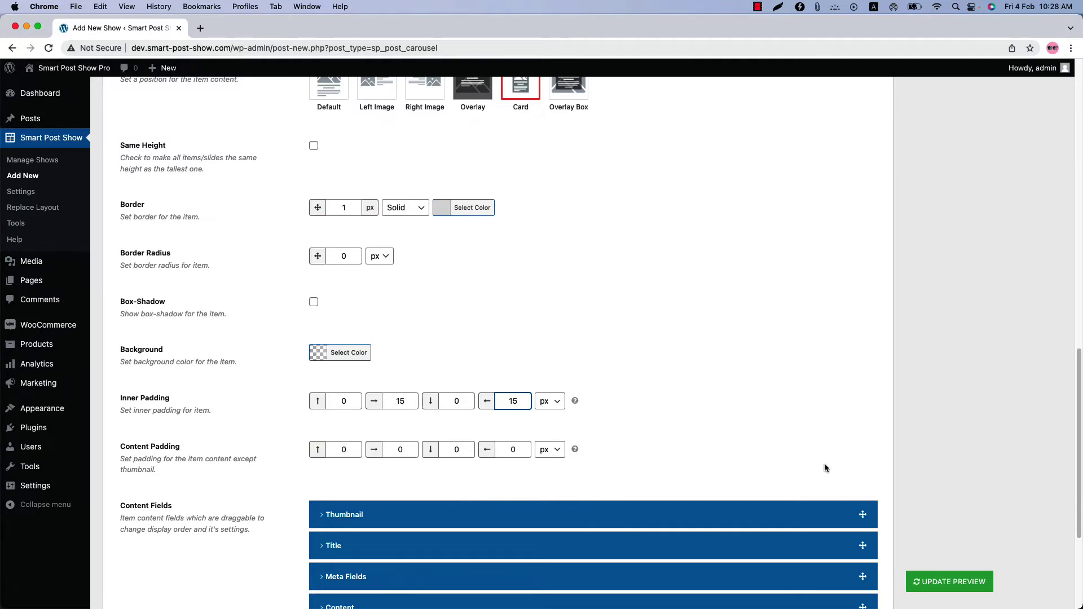
left_click(944, 582)
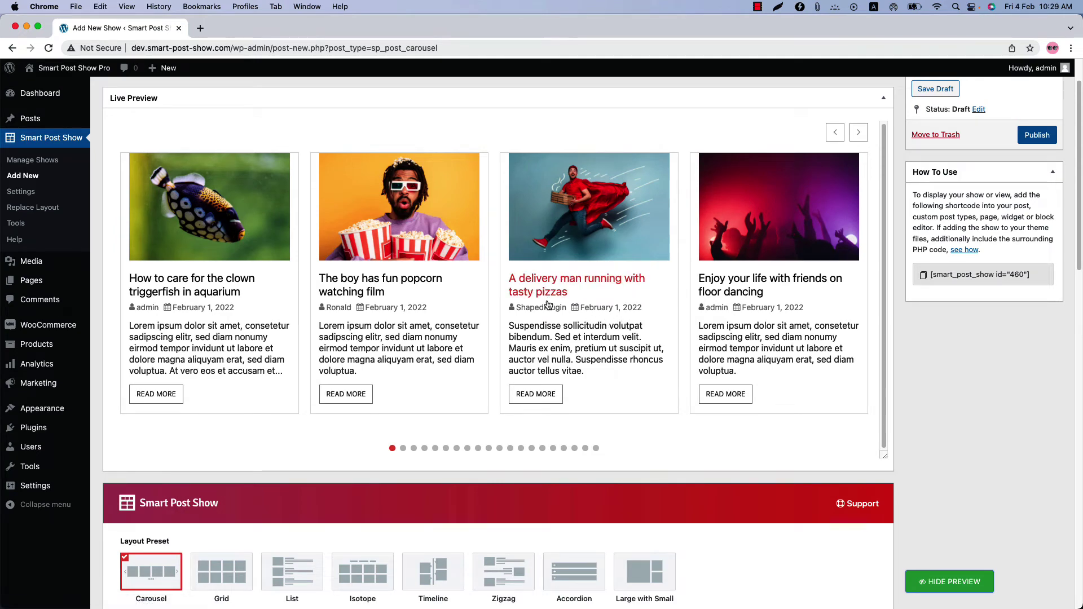
- Set the item background colour to light grey #d8d8d8
scroll(523, 533, "down", 12)
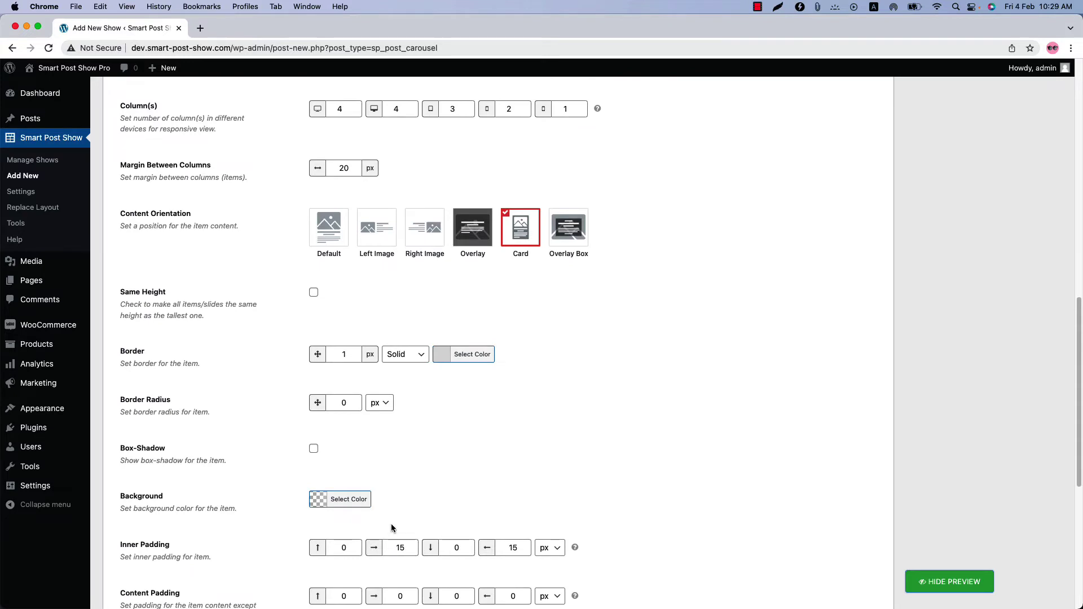
left_click(342, 500)
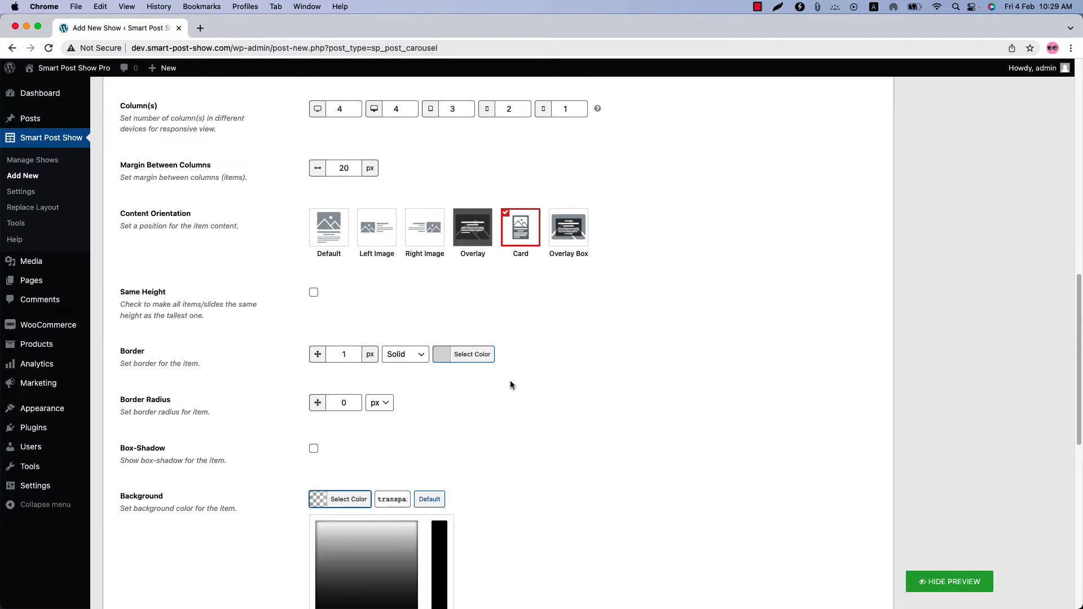
scroll(510, 381, "down", 4)
left_click_drag(377, 380, 370, 327)
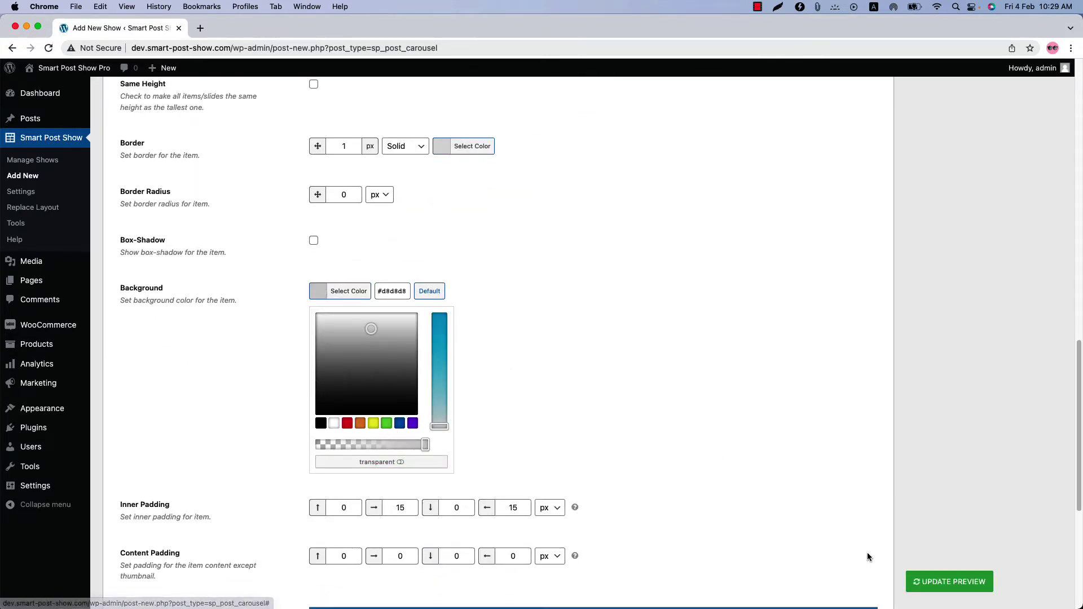
left_click(841, 544)
scroll(646, 416, "up", 4)
scroll(646, 416, "up", 15)
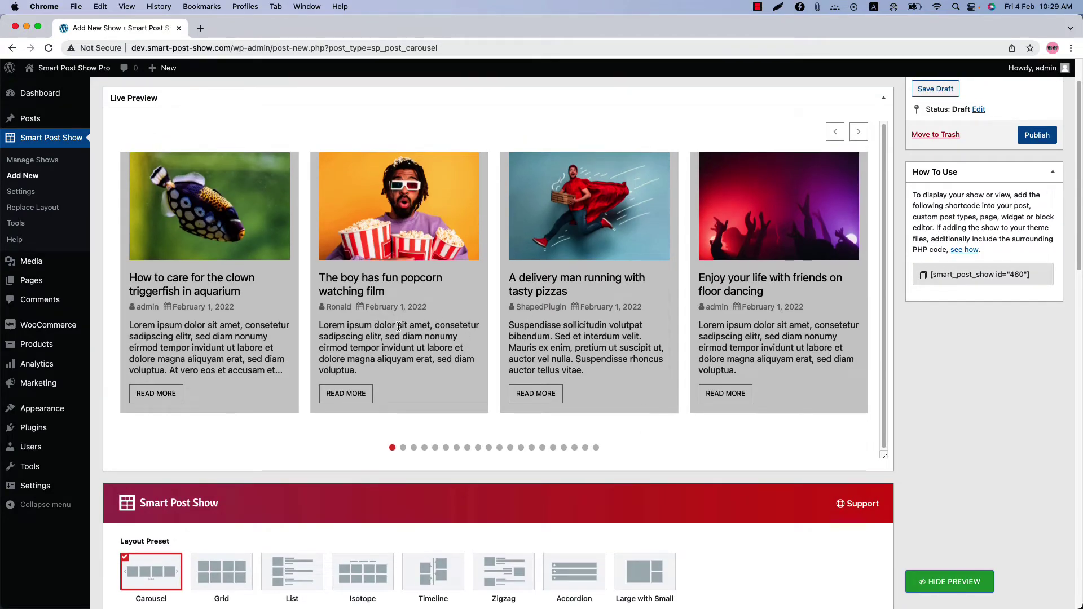
scroll(392, 460, "down", 10)
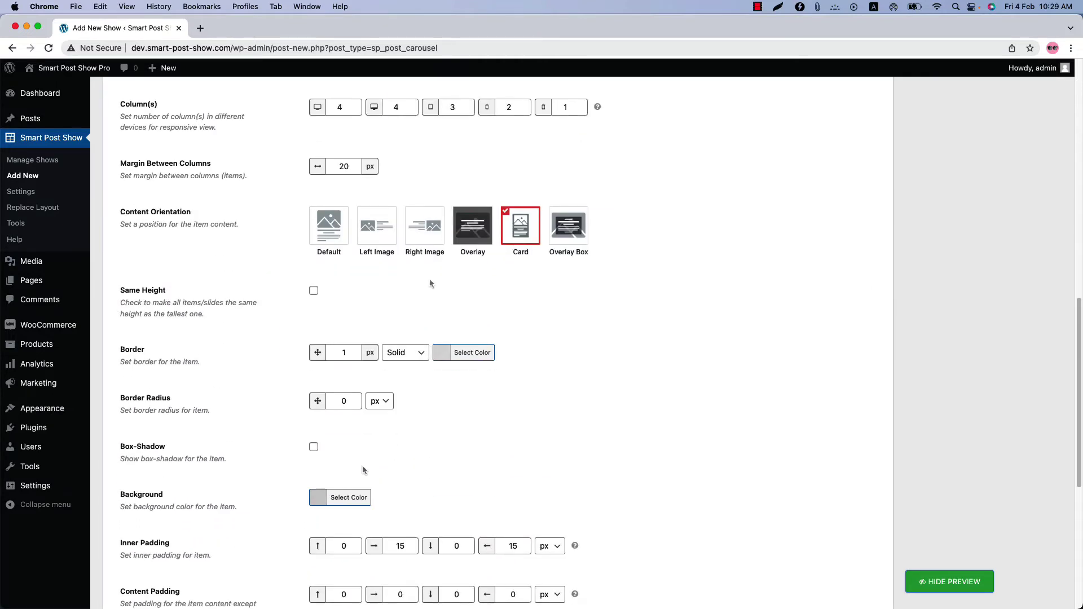
- Set content orientation to Overlay with content position Middle and refresh the preview
left_click(468, 232)
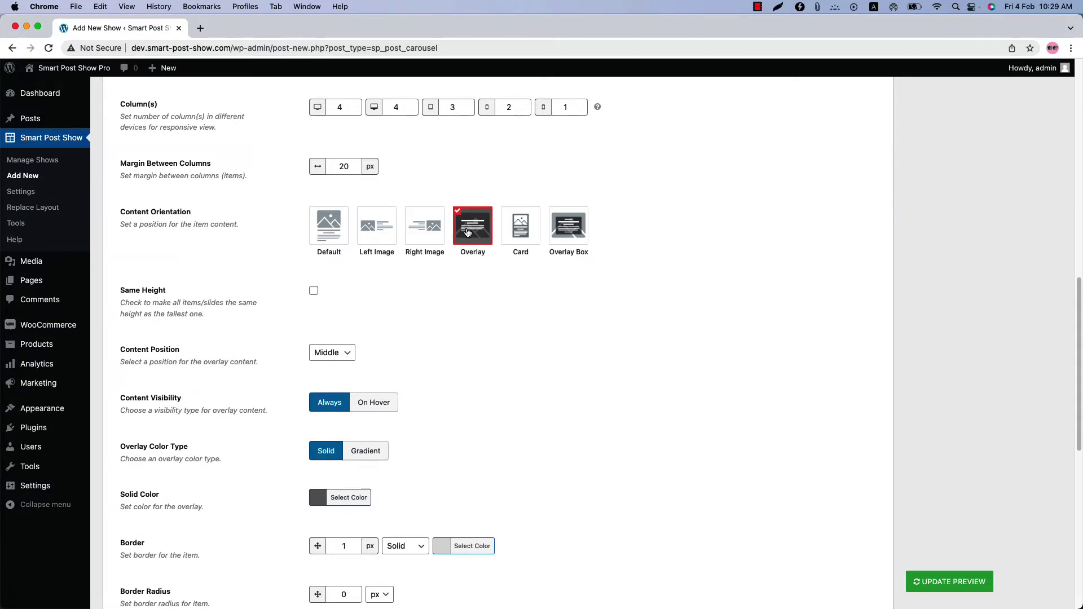
left_click(314, 355)
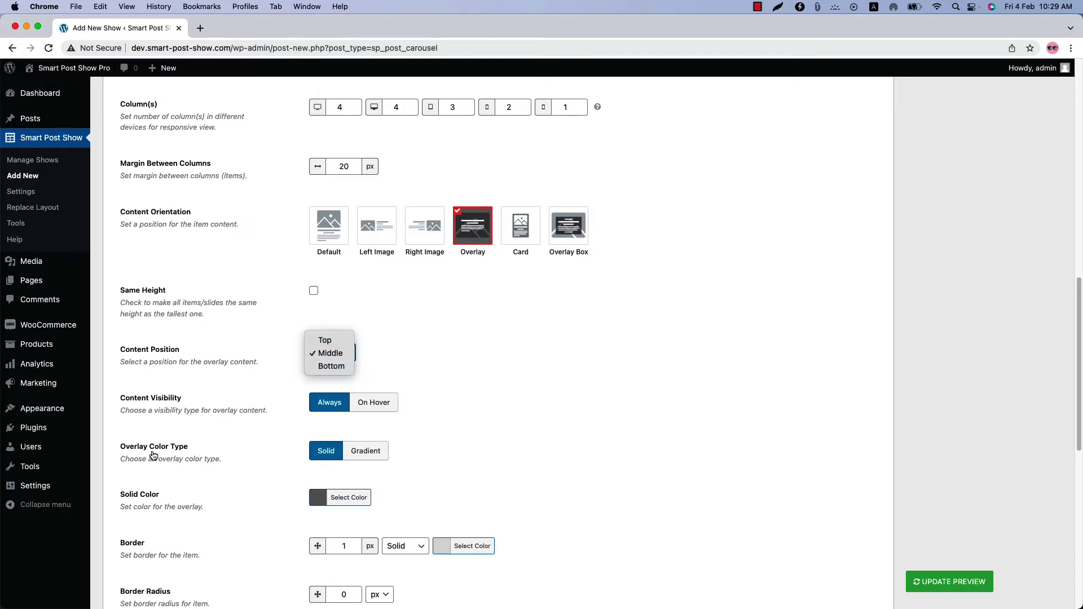
left_click(456, 438)
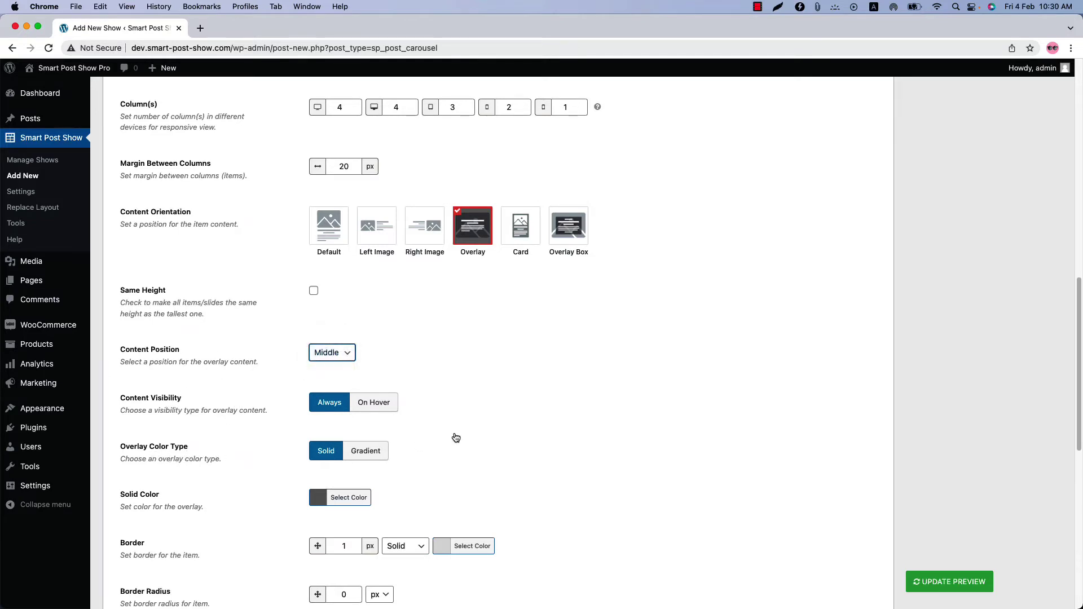
left_click(931, 587)
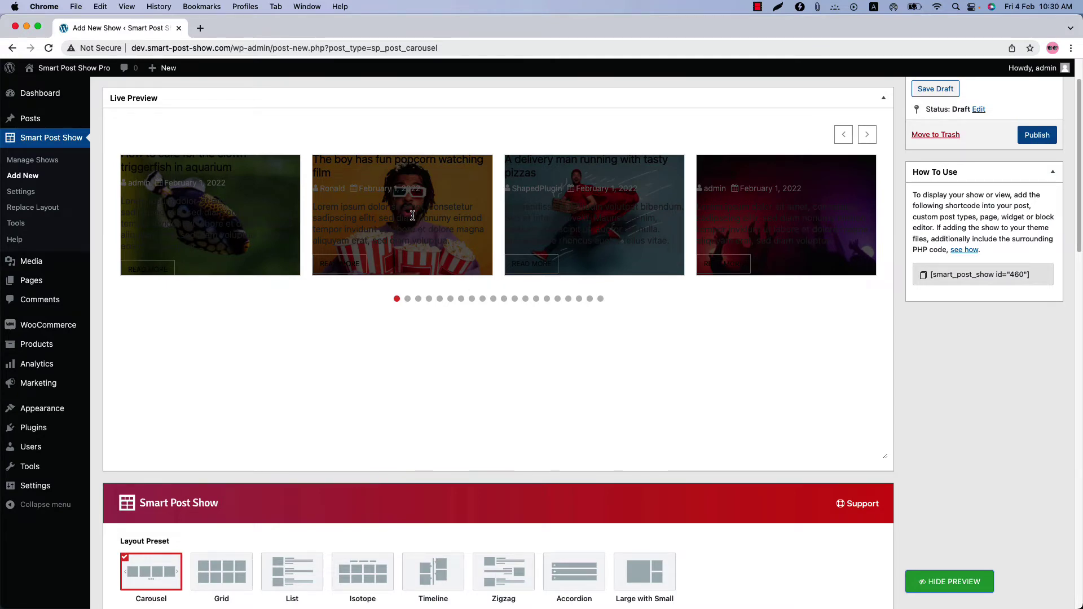
- Hide the Content excerpt field and refresh the preview
scroll(400, 558, "down", 3)
scroll(399, 561, "down", 5)
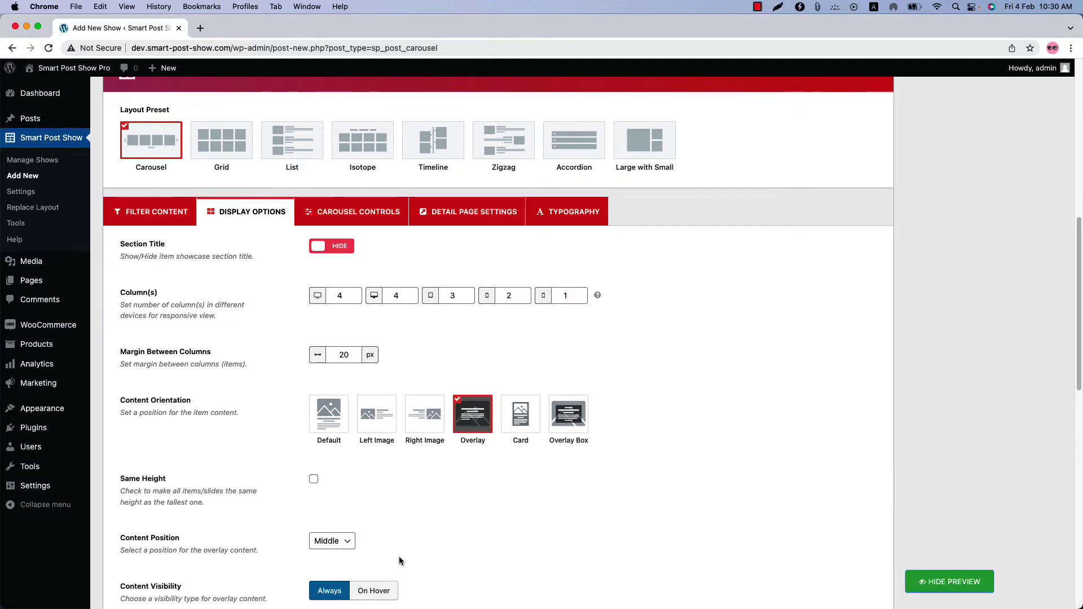
scroll(398, 560, "down", 4)
scroll(399, 560, "down", 7)
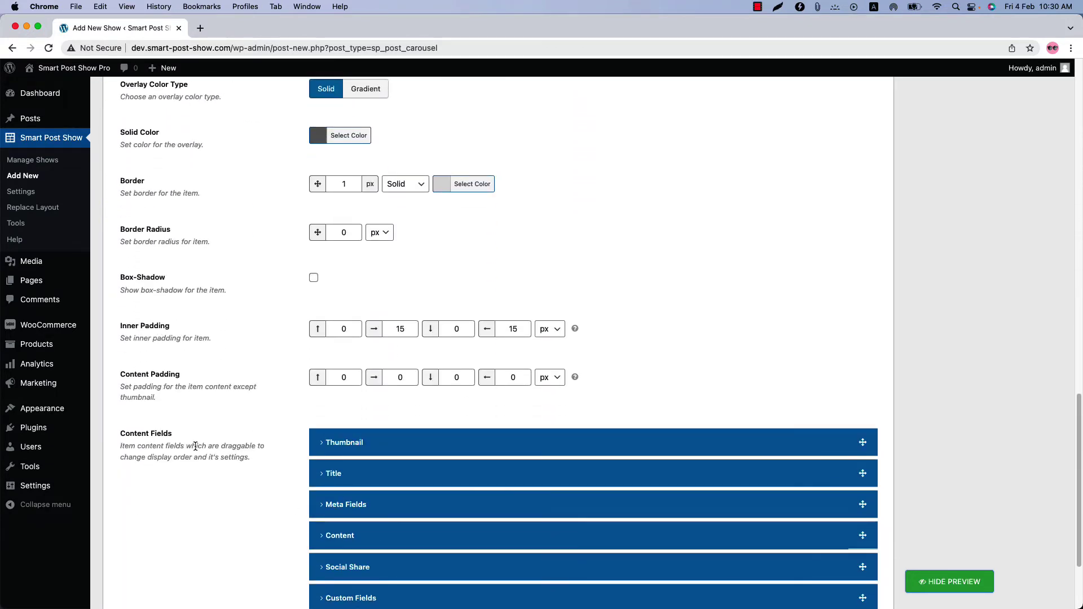
scroll(569, 480, "down", 2)
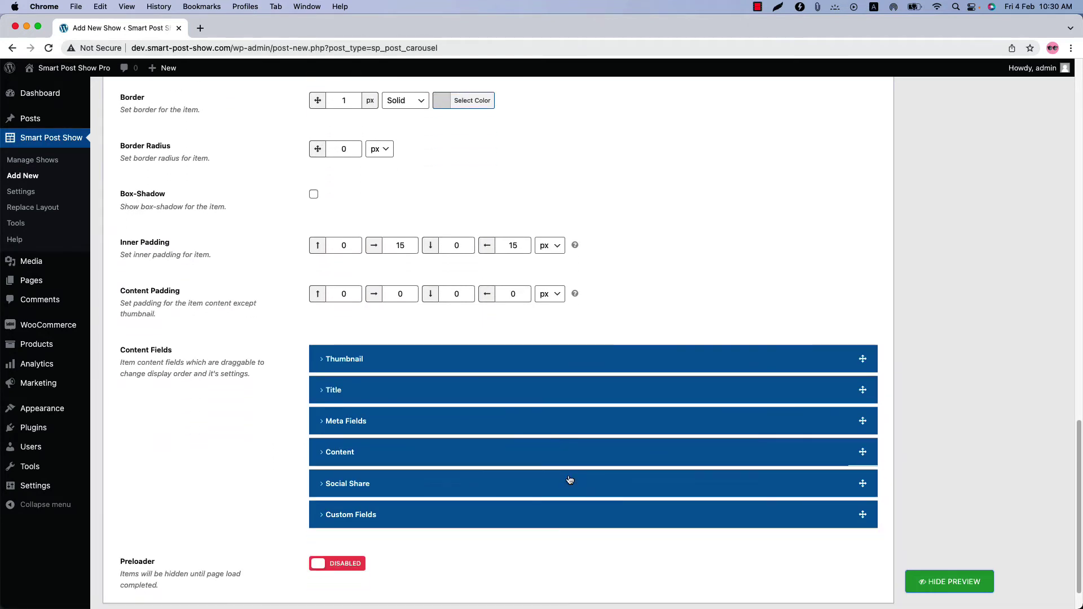
left_click(396, 451)
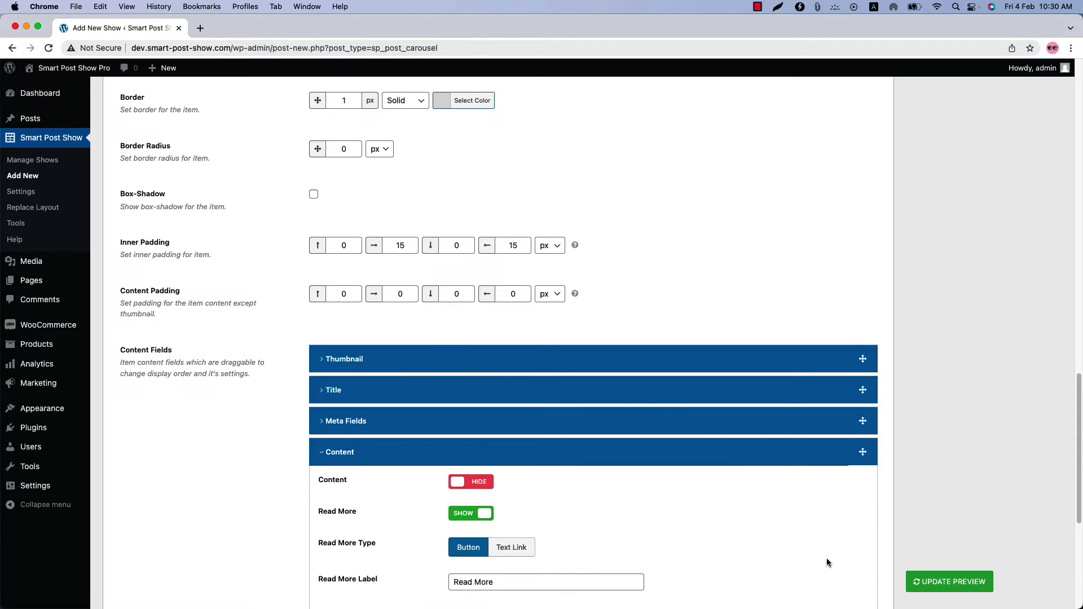
left_click(949, 581)
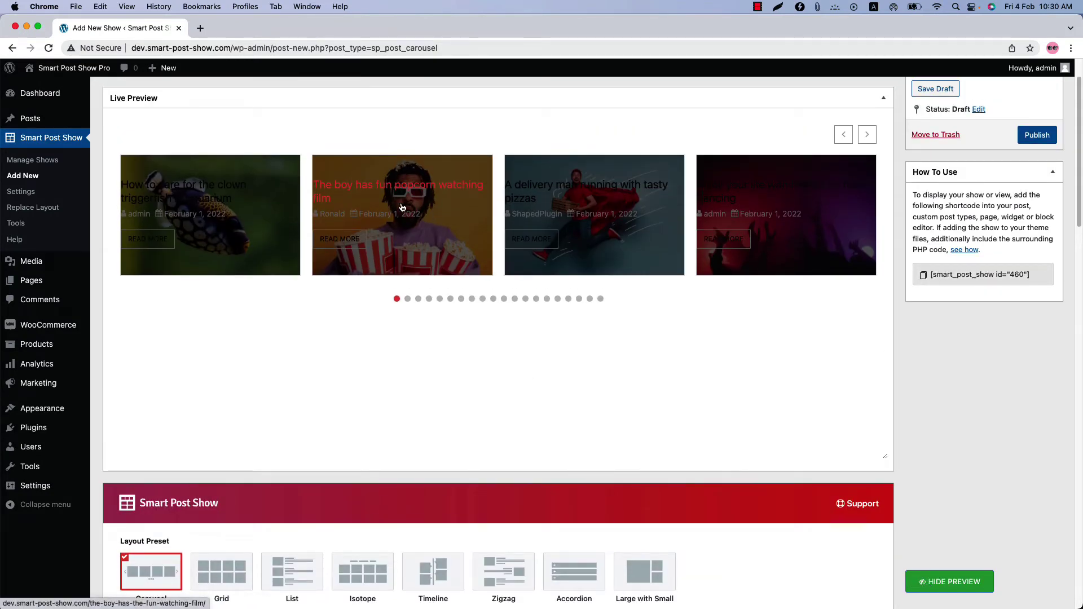
scroll(451, 508, "down", 5)
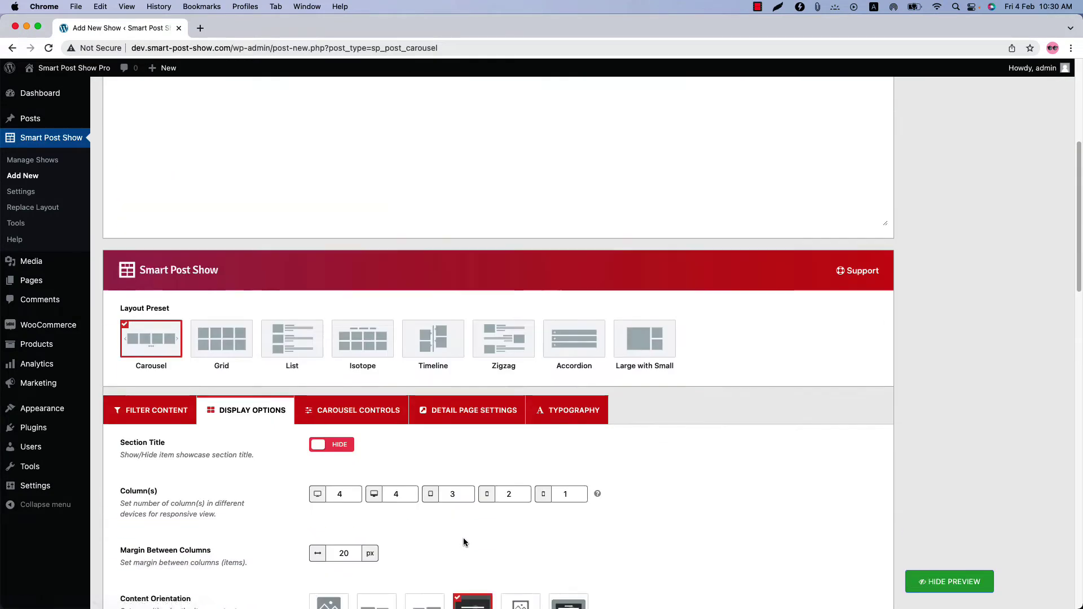
left_click(573, 410)
scroll(561, 425, "down", 4)
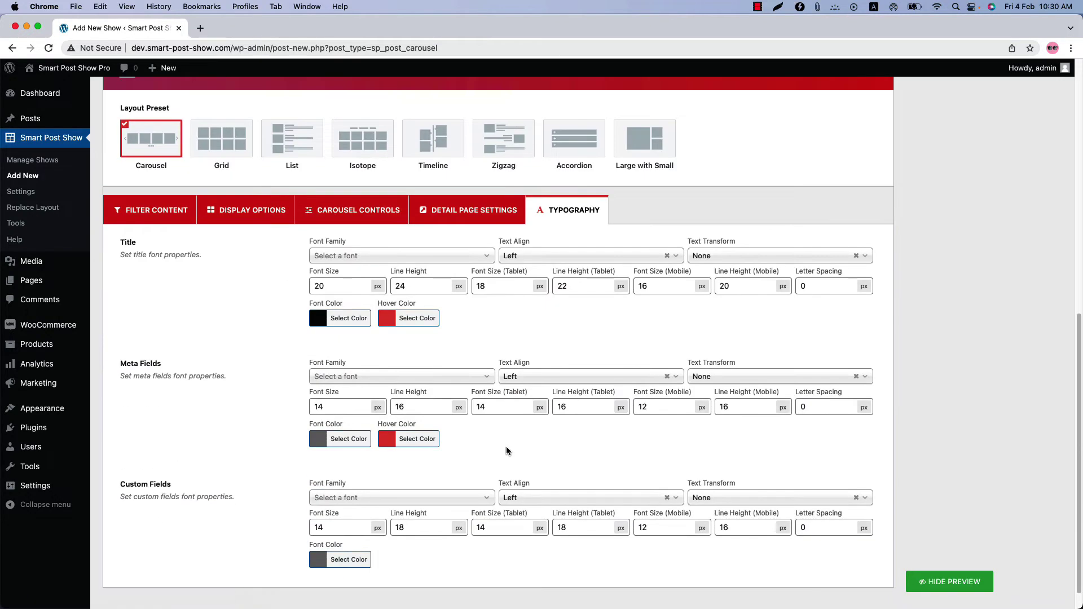
- Set the Title and Meta Fields font colours to white and refresh the preview
left_click(349, 319)
scroll(269, 527, "down", 4)
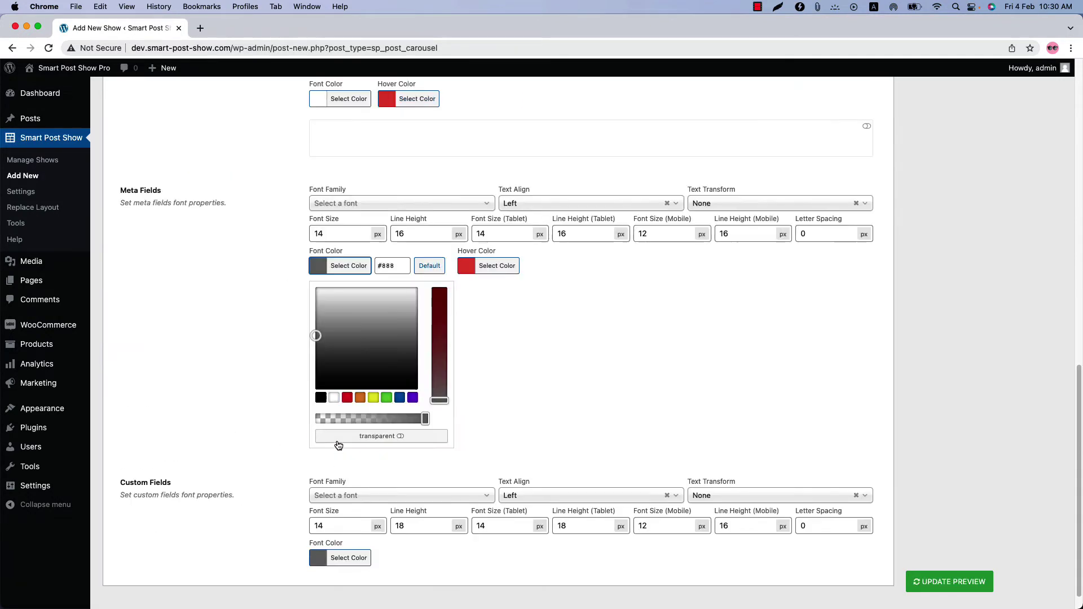
left_click(346, 438)
left_click(332, 394)
left_click(349, 362)
left_click(950, 582)
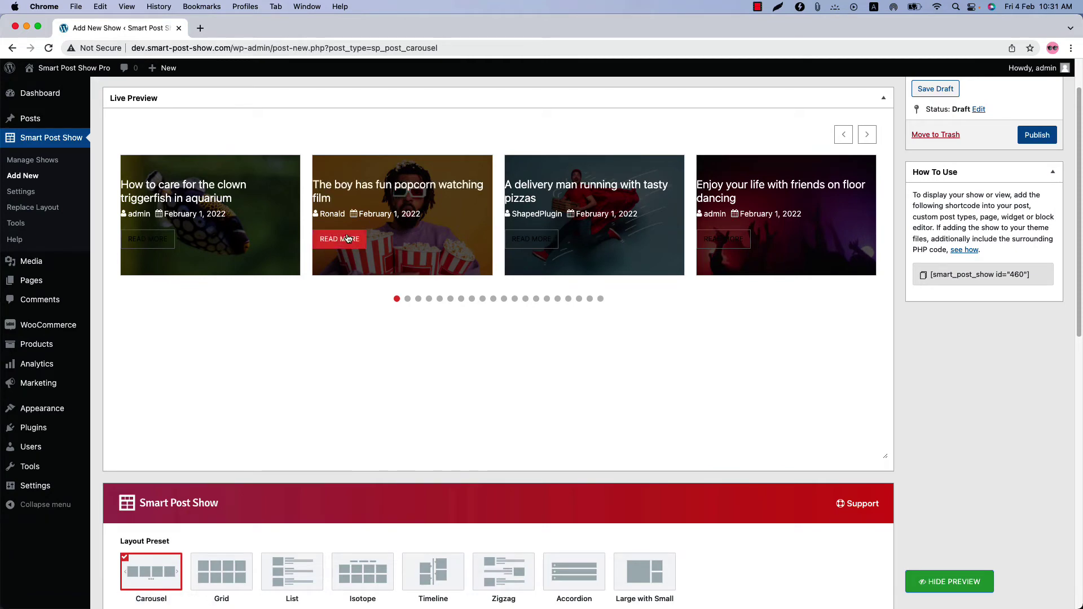
scroll(331, 573, "down", 6)
scroll(329, 570, "down", 3)
scroll(271, 339, "up", 2)
left_click(248, 180)
- Set the Read More Text Color and Border colour to white and refresh the preview
scroll(308, 438, "down", 4)
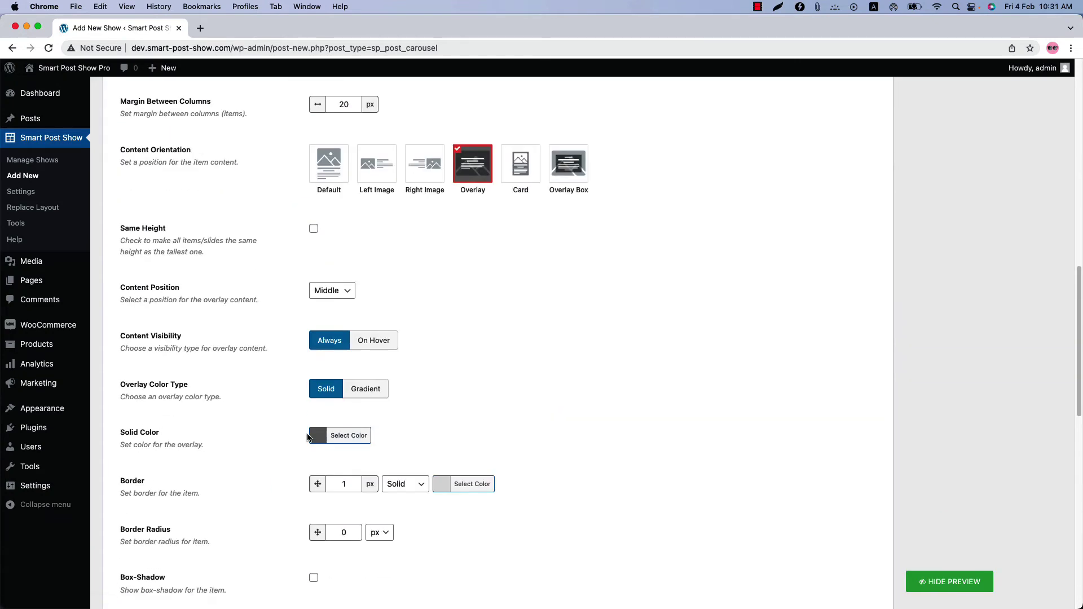
scroll(308, 438, "down", 9)
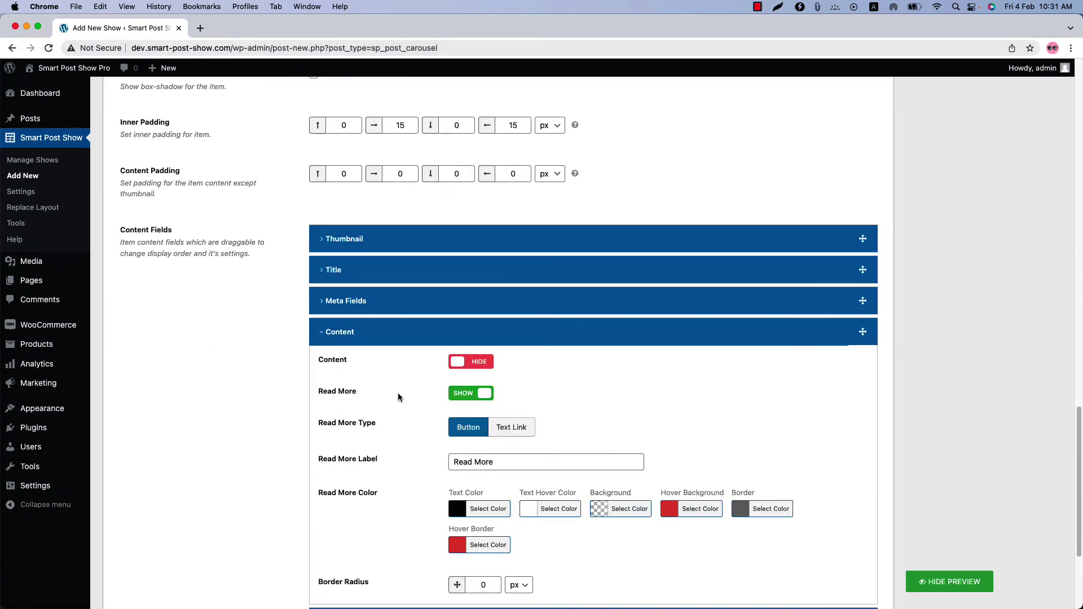
scroll(395, 395, "down", 3)
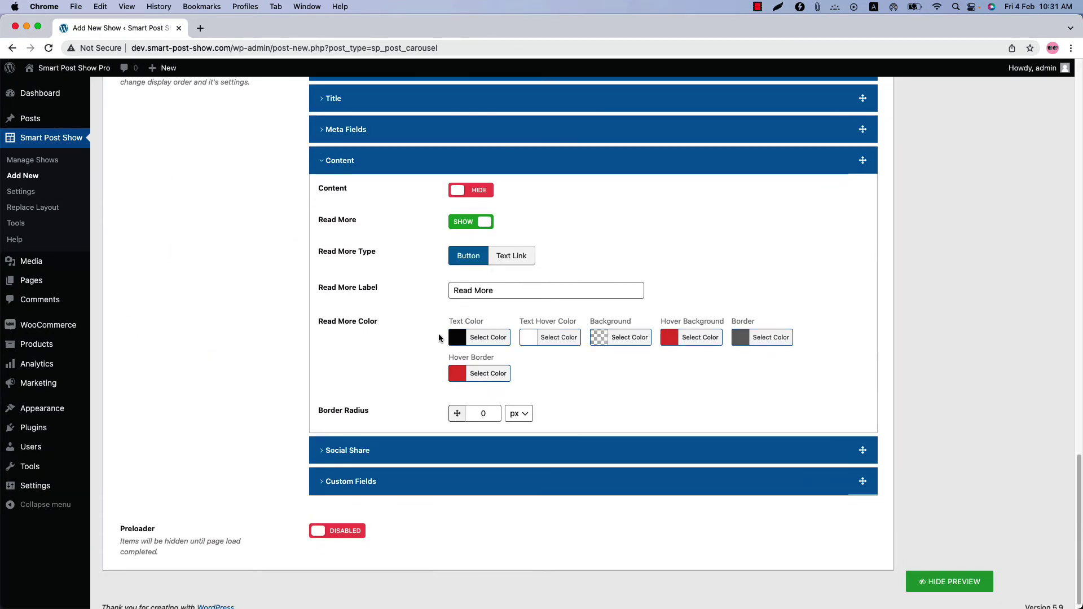
left_click(488, 339)
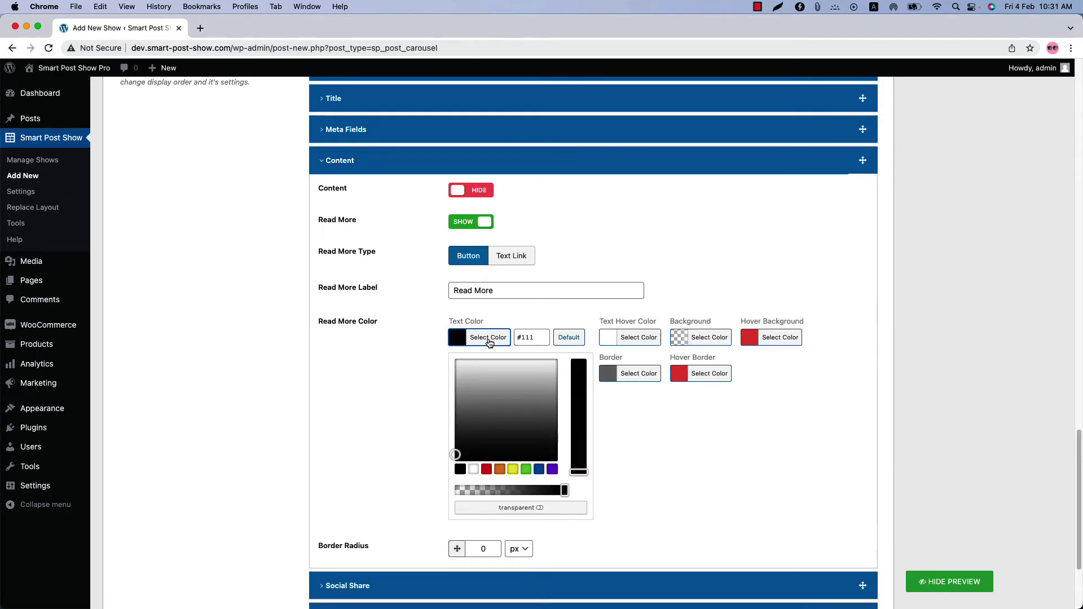
left_click(473, 469)
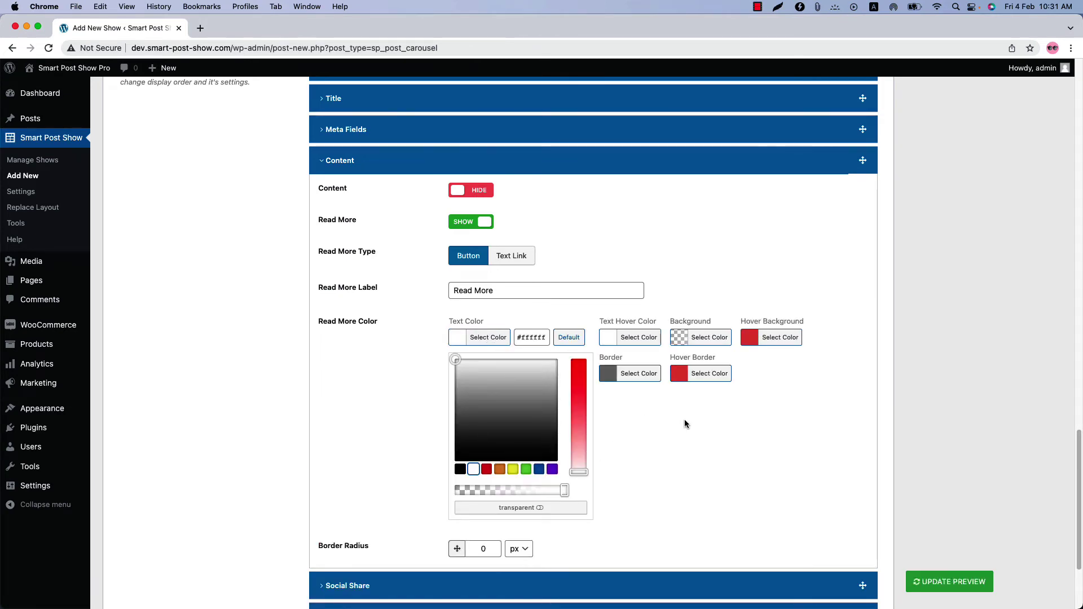
left_click(685, 423)
left_click(759, 338)
left_click(474, 505)
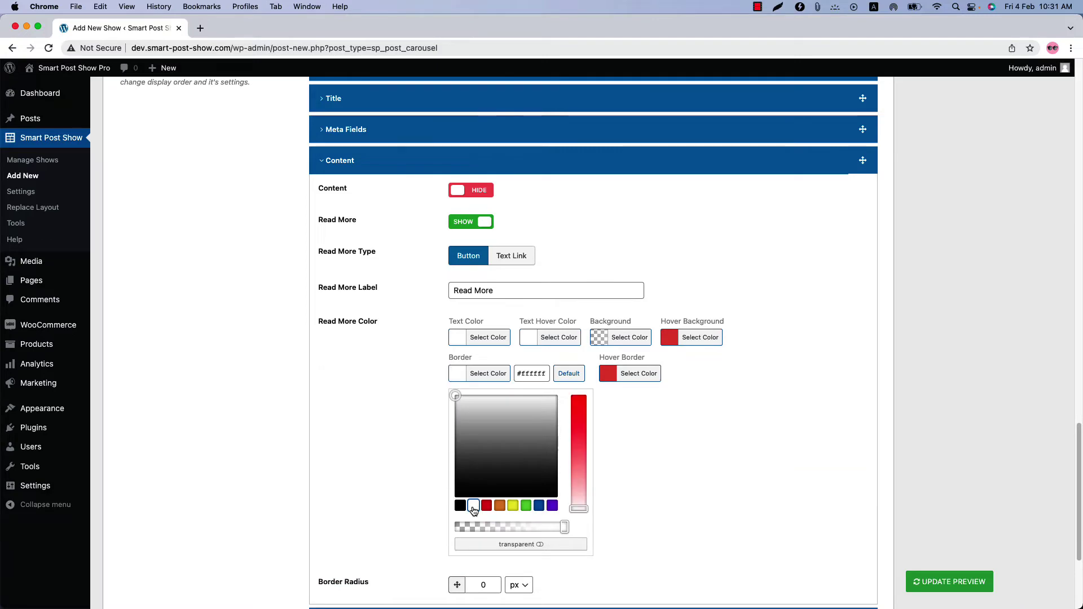
left_click(946, 589)
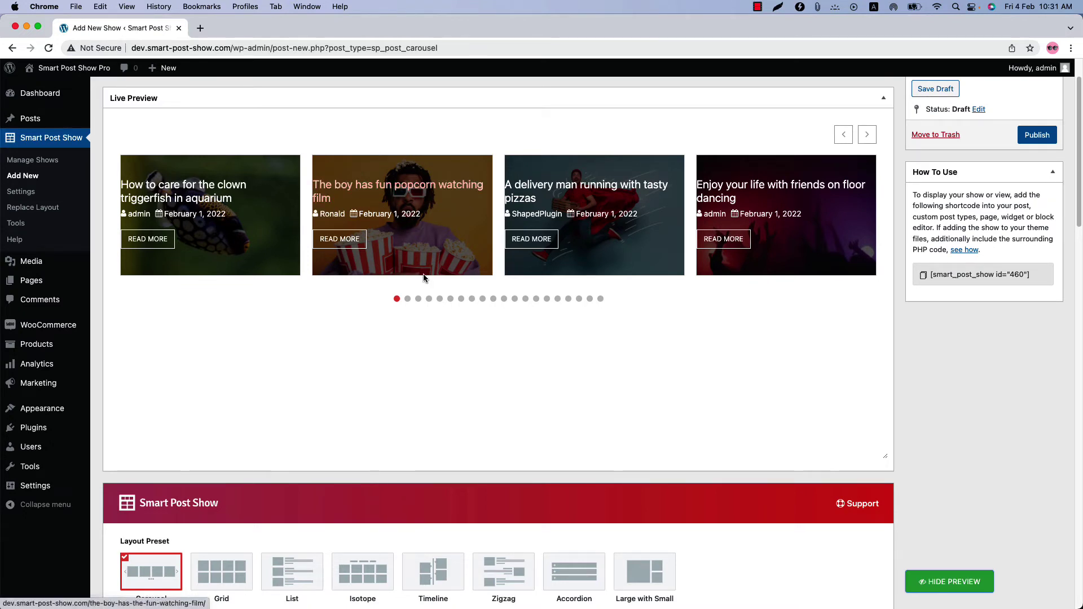
scroll(335, 520, "down", 8)
scroll(334, 520, "down", 8)
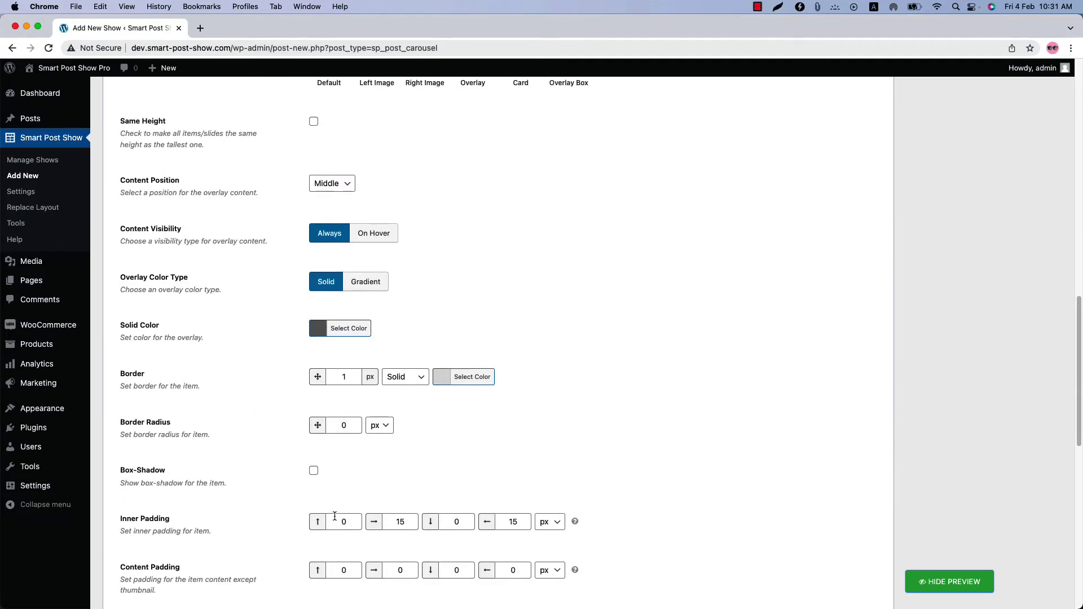
- Set Content Padding right and left to 15 and update the preview
double_click(393, 522)
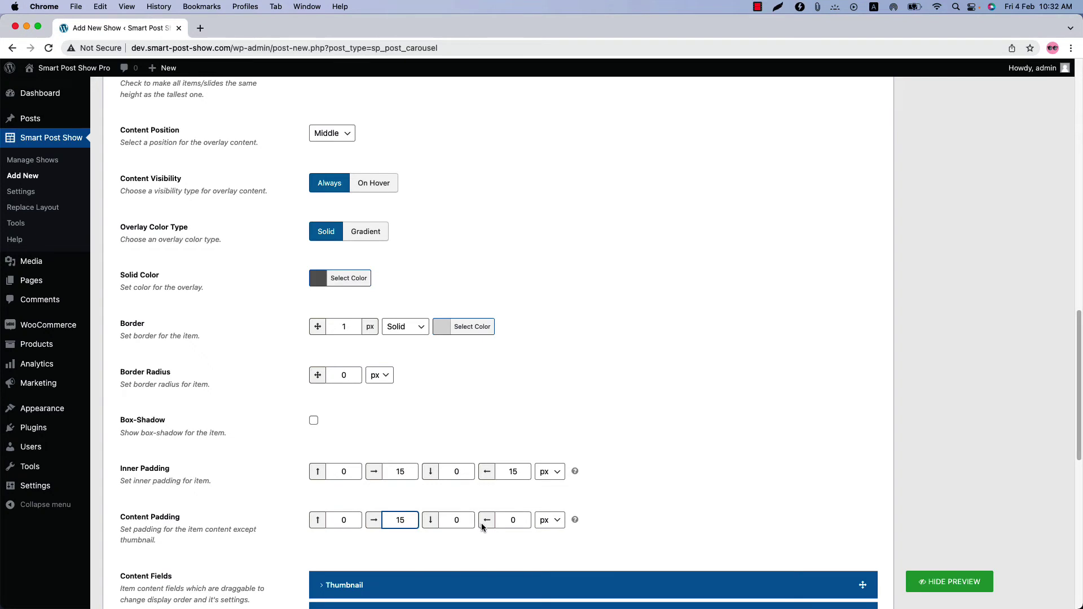
double_click(498, 522)
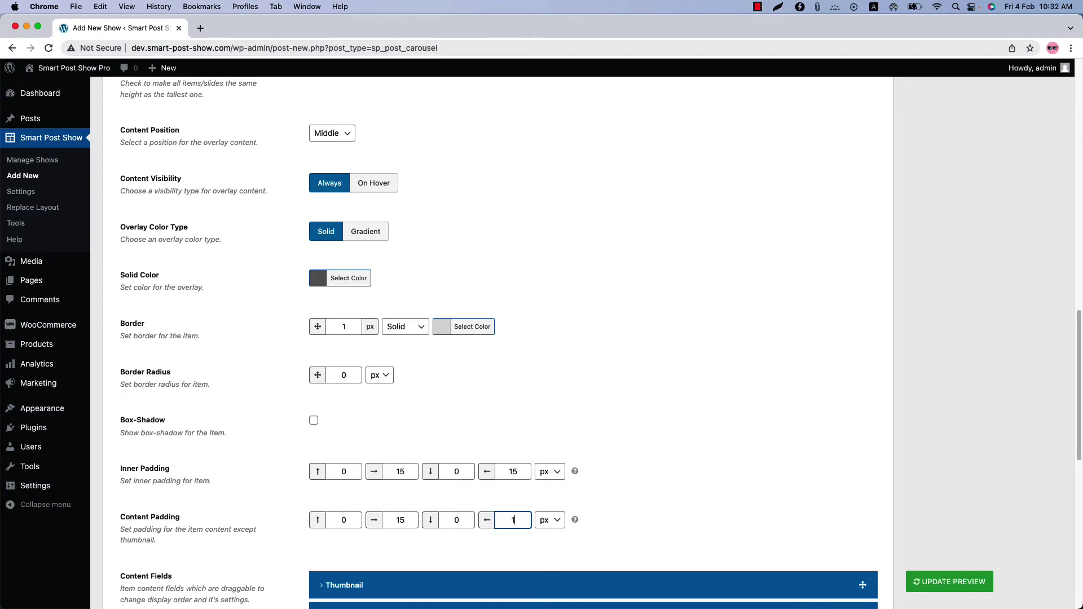
left_click(953, 583)
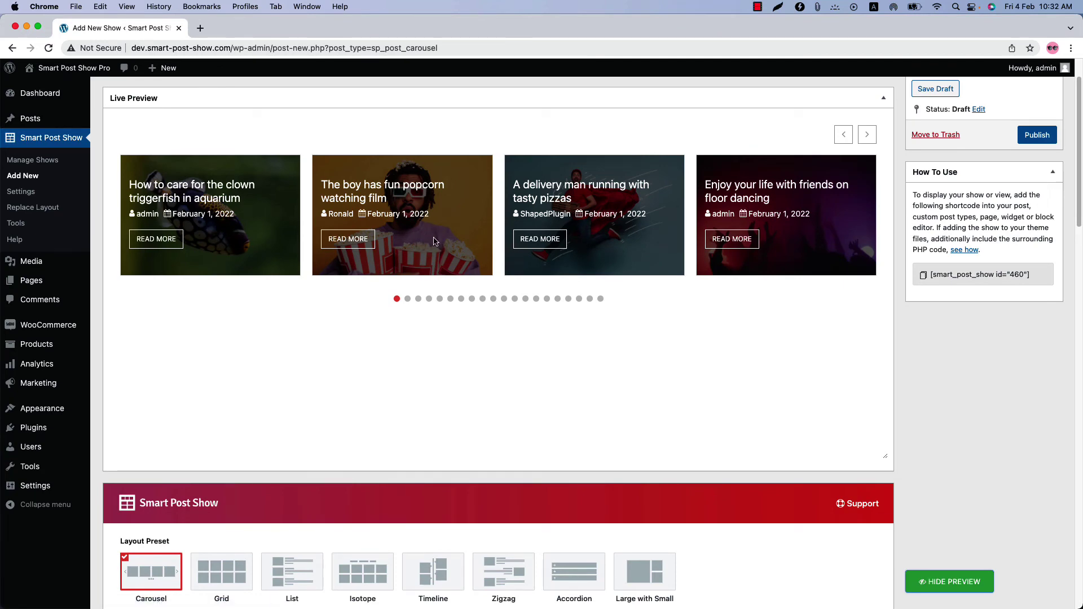
scroll(463, 429, "down", 10)
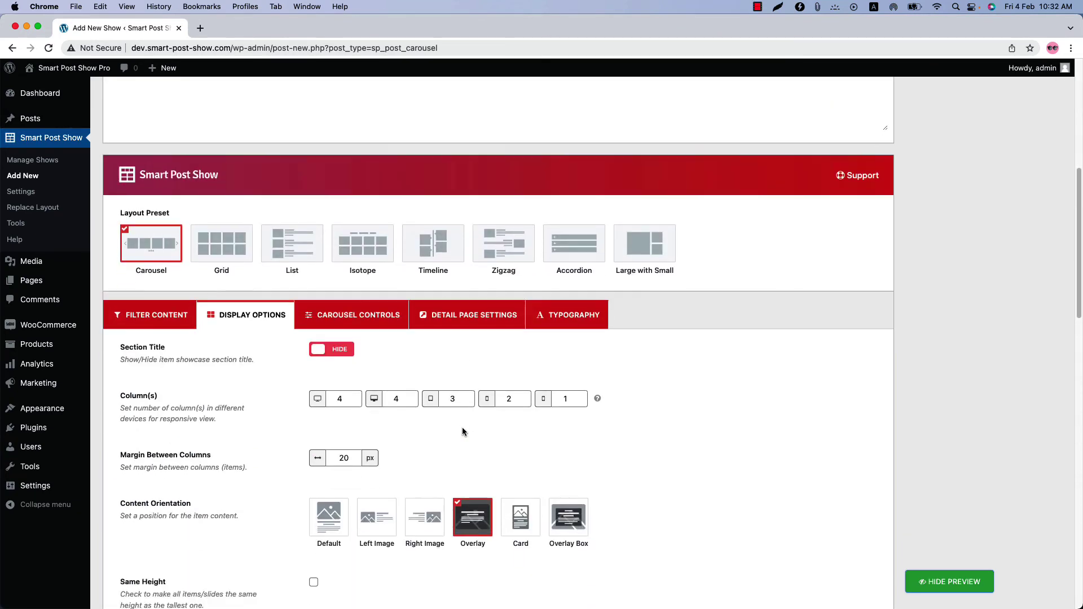
scroll(462, 432, "down", 2)
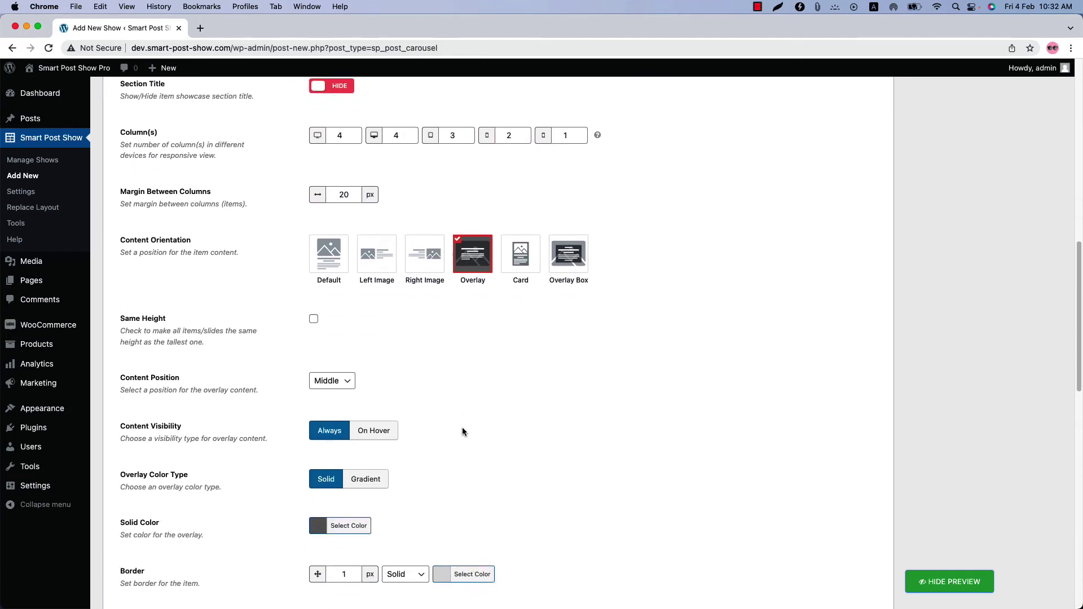
scroll(462, 433, "down", 1)
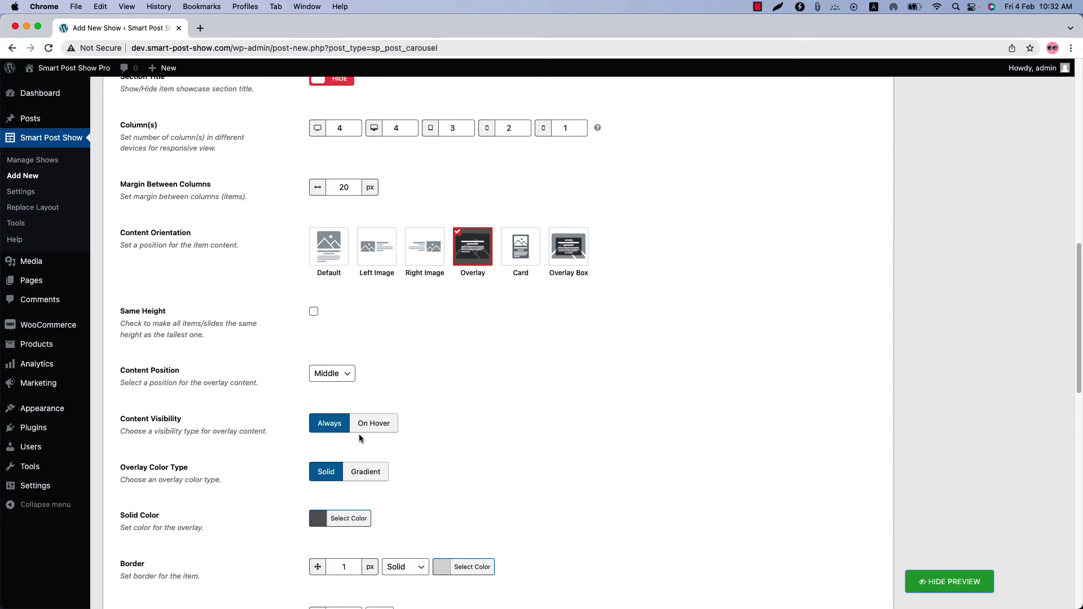
left_click(379, 432)
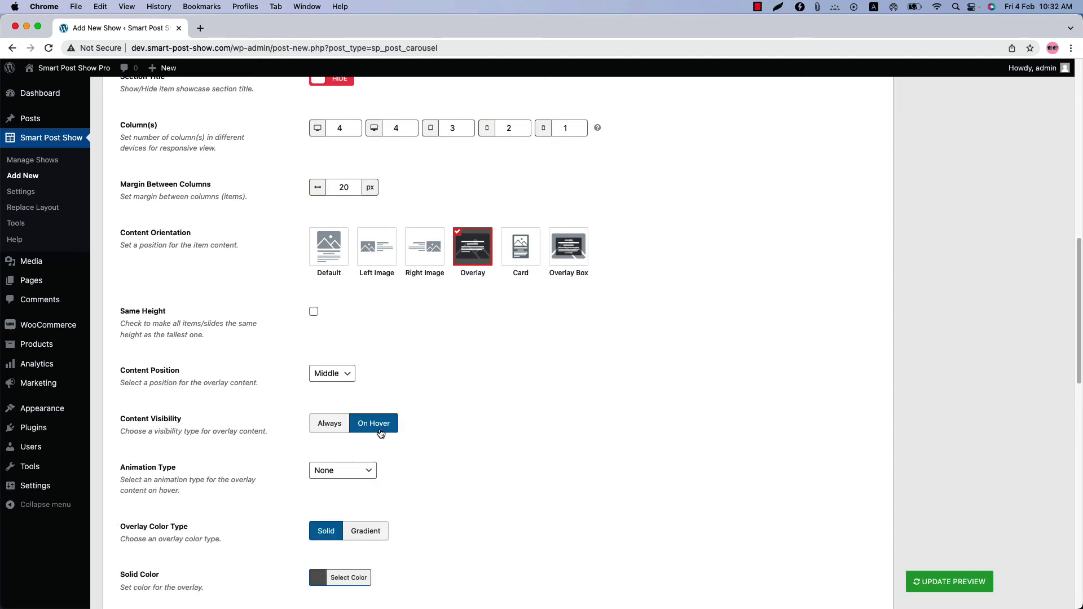
scroll(324, 451, "down", 1)
left_click(326, 451)
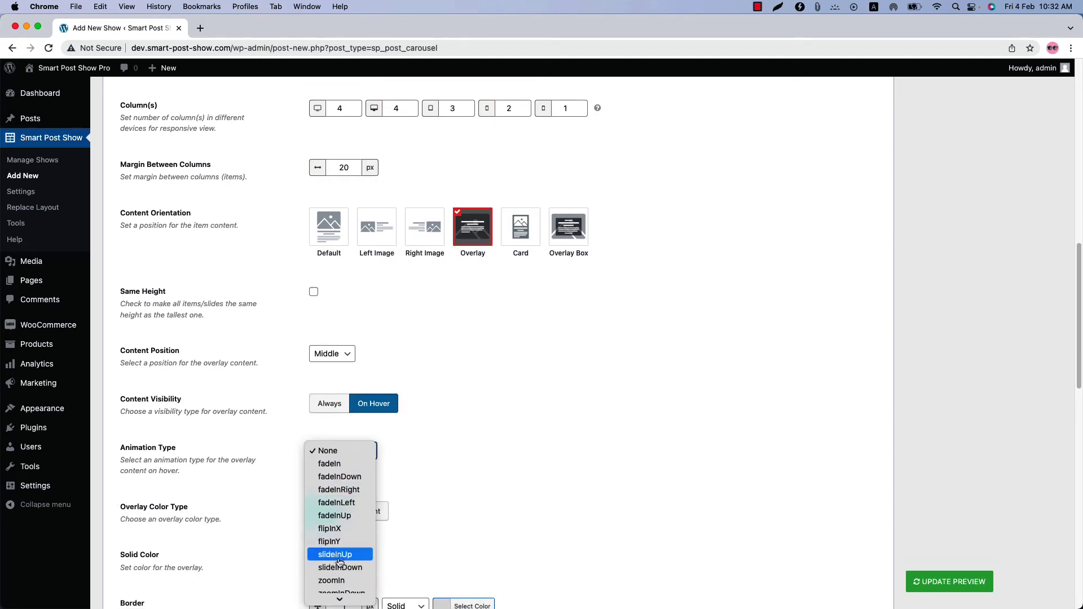
left_click(445, 431)
left_click(950, 582)
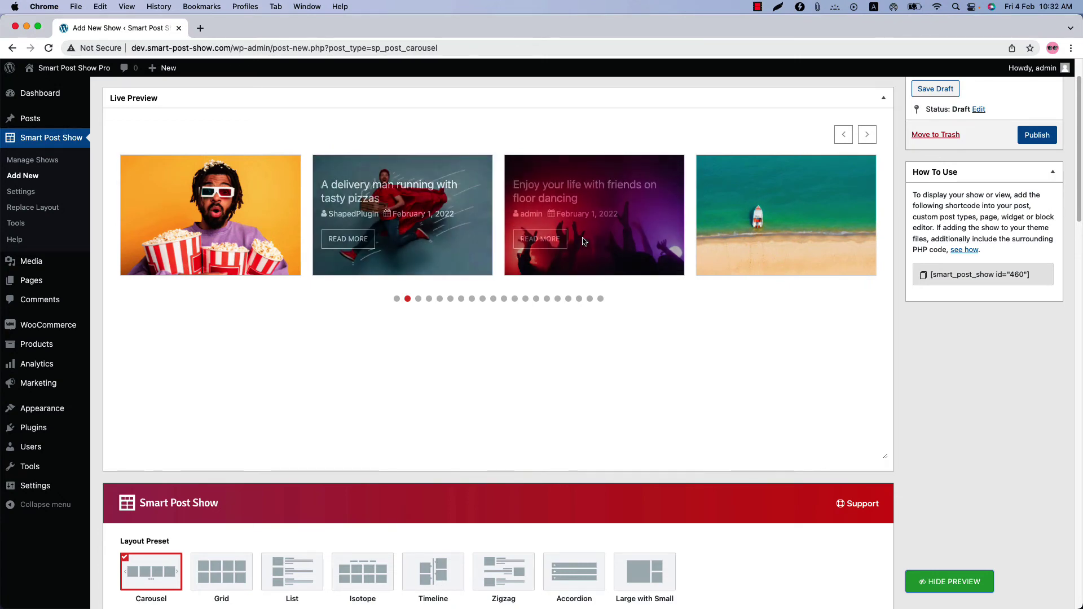
scroll(412, 519, "down", 5)
scroll(411, 515, "down", 7)
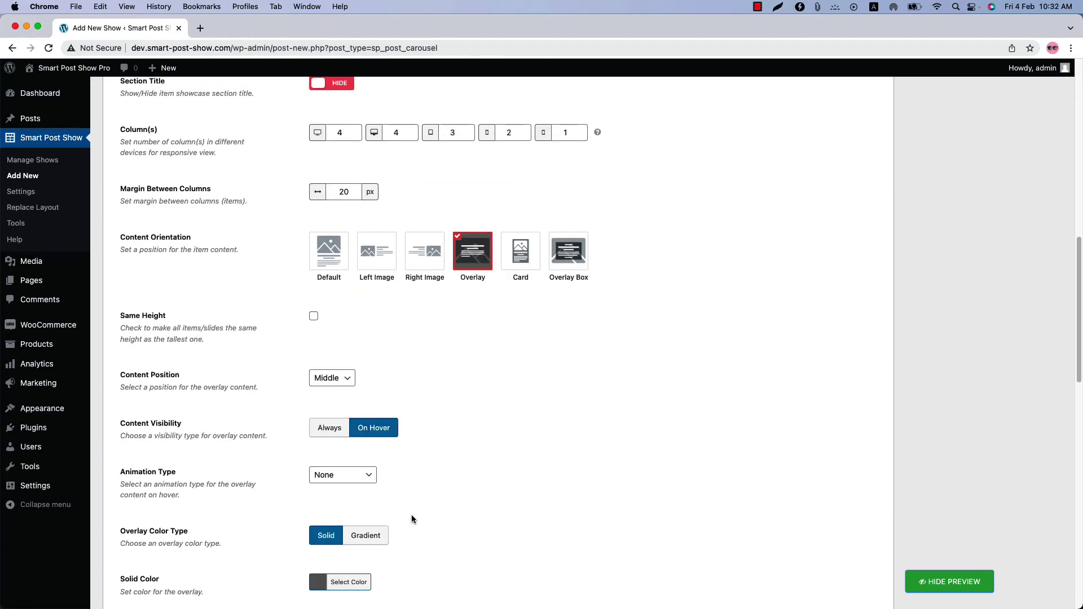
left_click(338, 432)
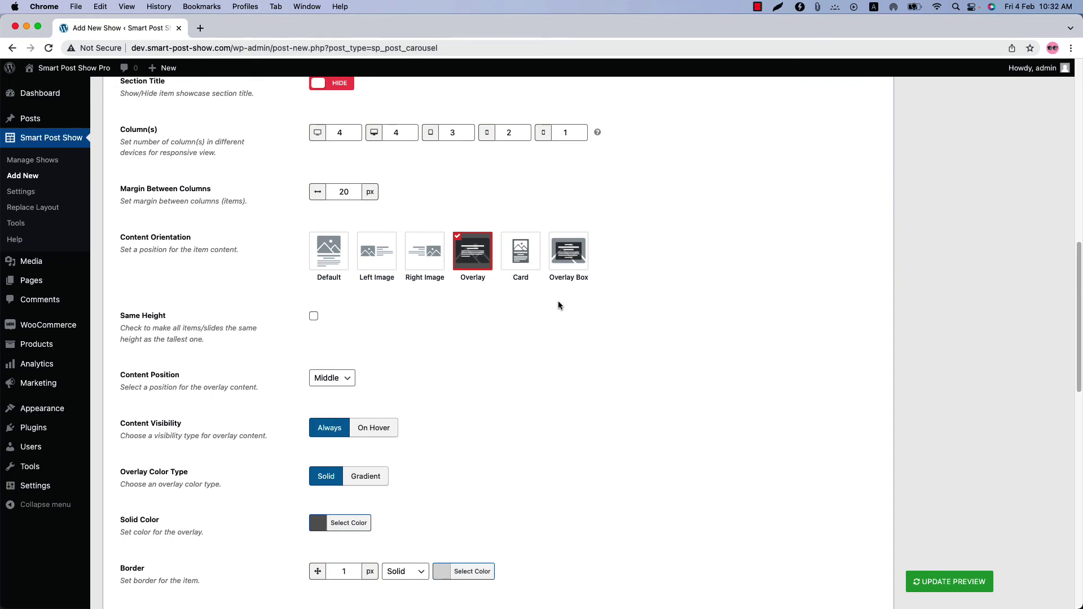
- Switch content orientation to Overlay Box and step through the refreshed preview carousel
left_click(566, 270)
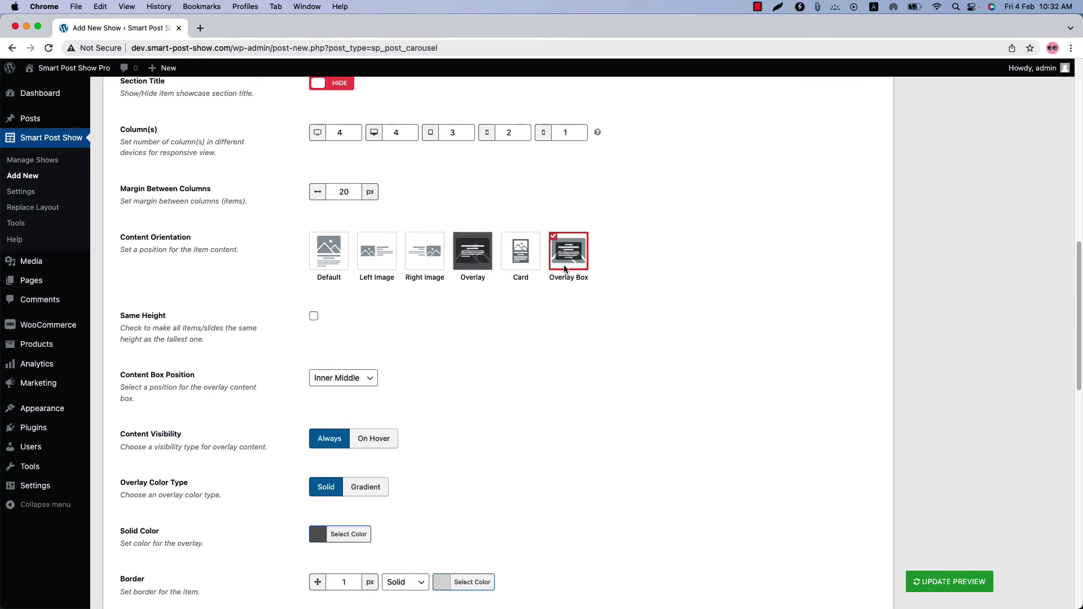
left_click(961, 583)
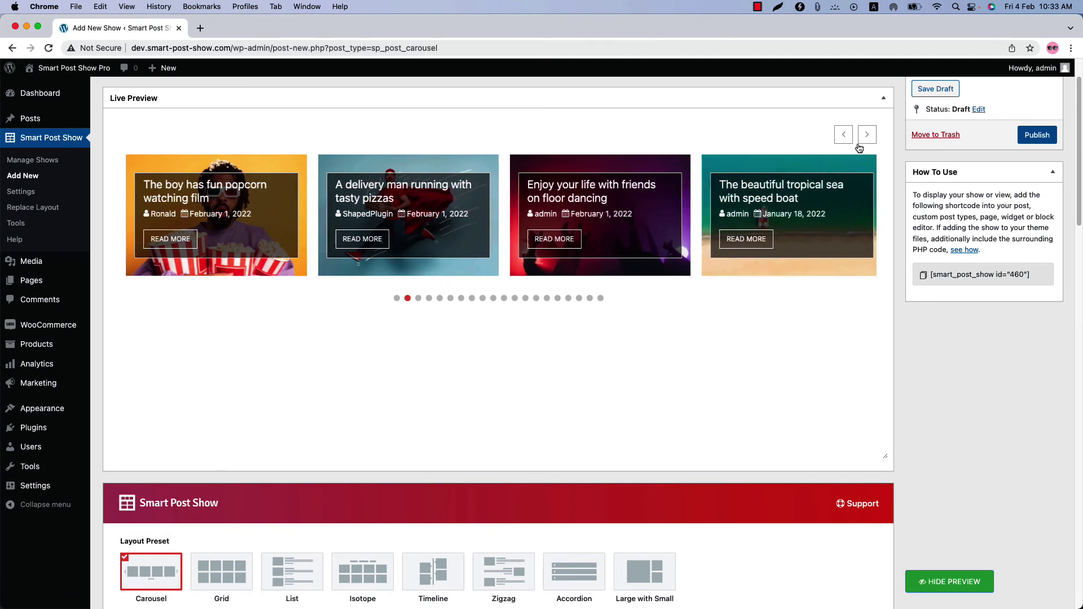
left_click(866, 136)
left_click(862, 139)
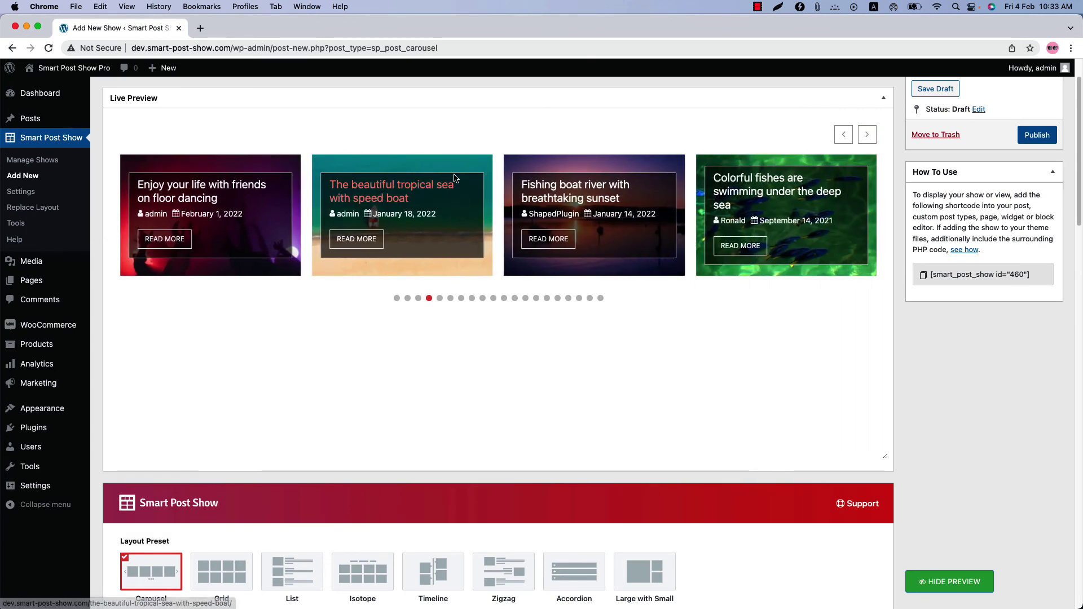
scroll(369, 555, "down", 15)
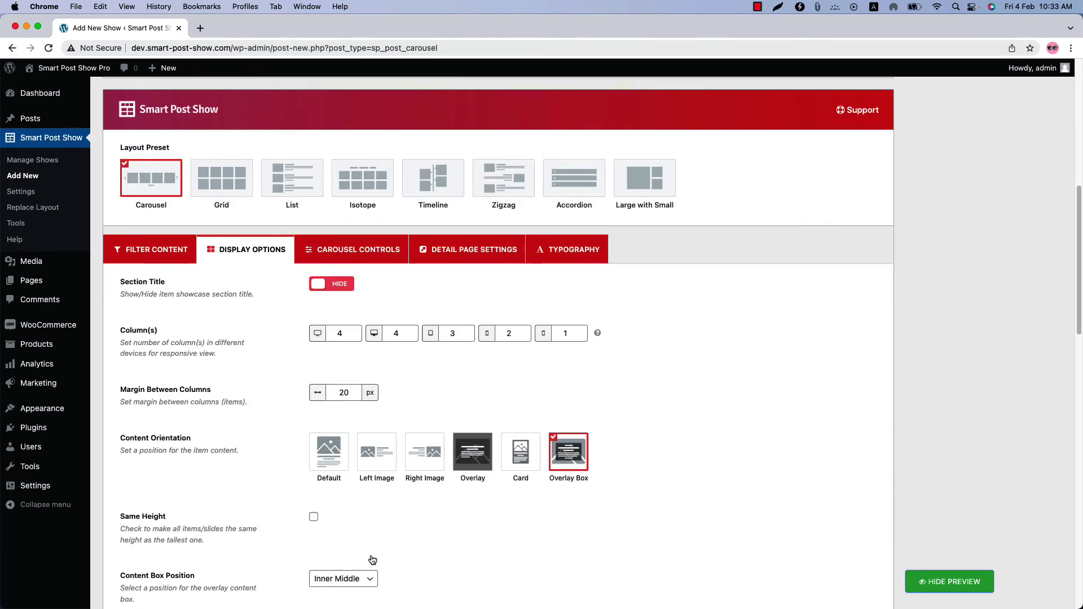
left_click(346, 504)
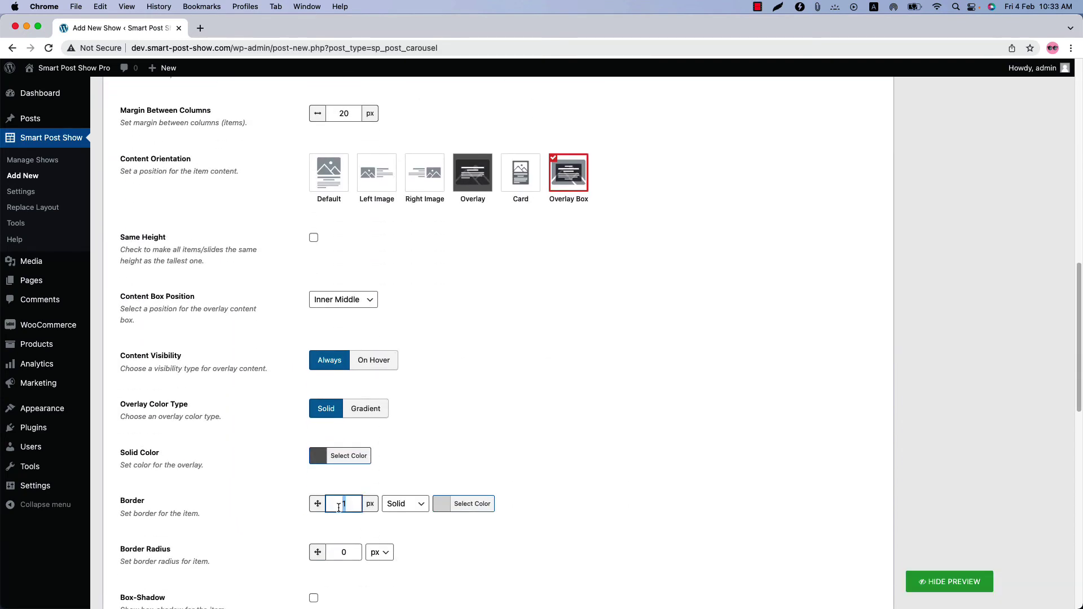
left_click(984, 597)
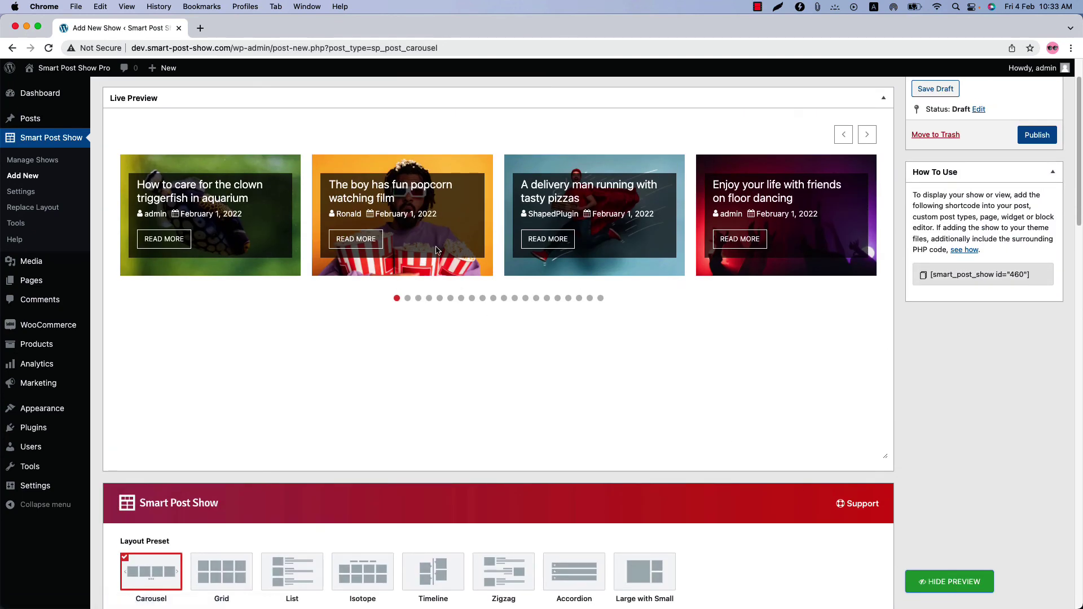
left_click(861, 136)
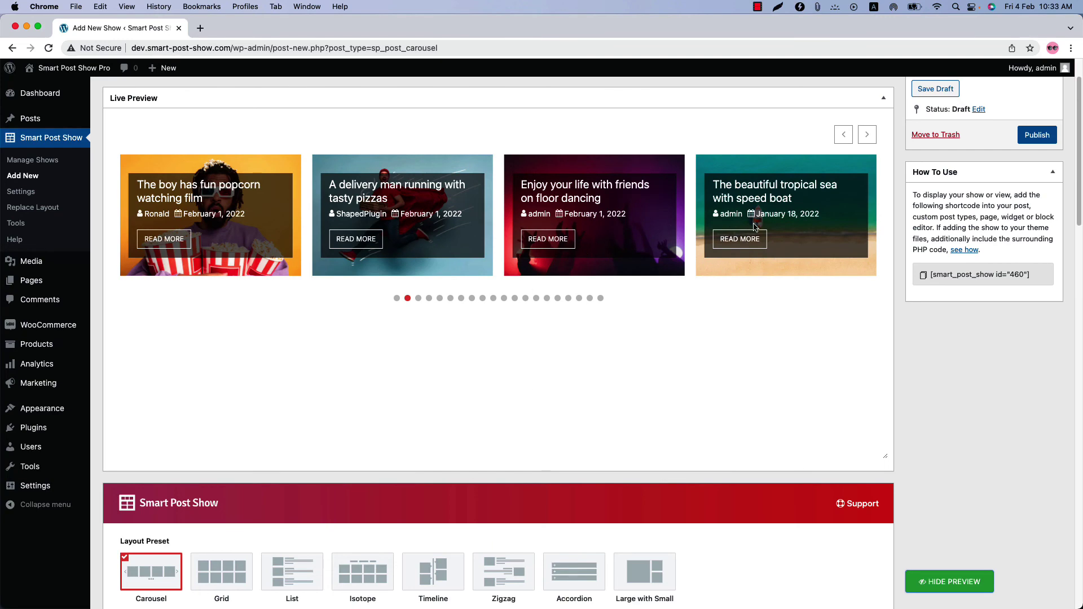
- Publish the Test Show carousel
scroll(640, 533, "down", 7)
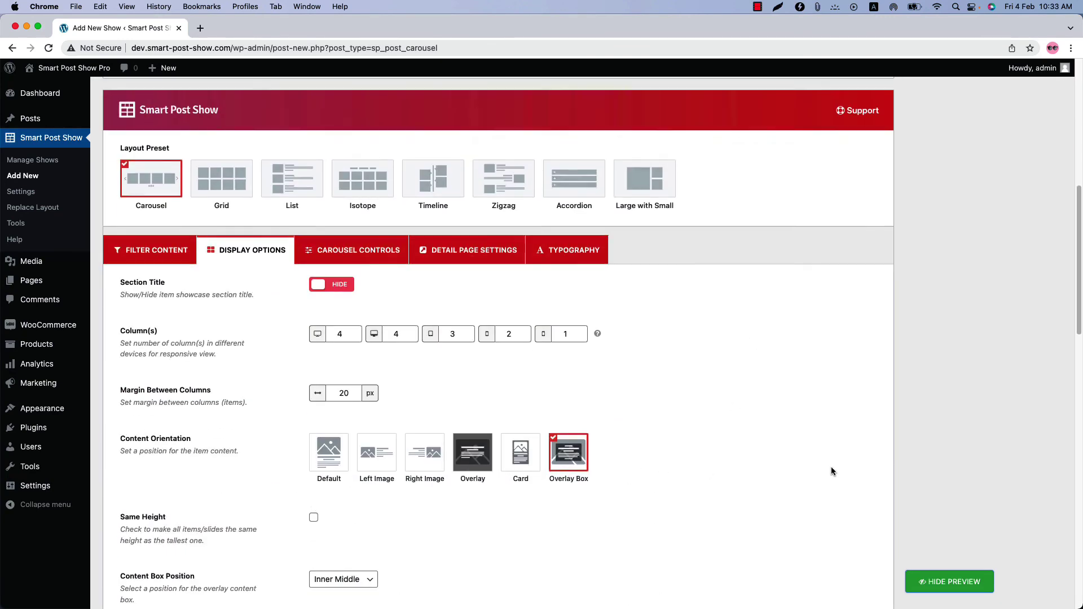
scroll(833, 472, "up", 8)
left_click(1052, 191)
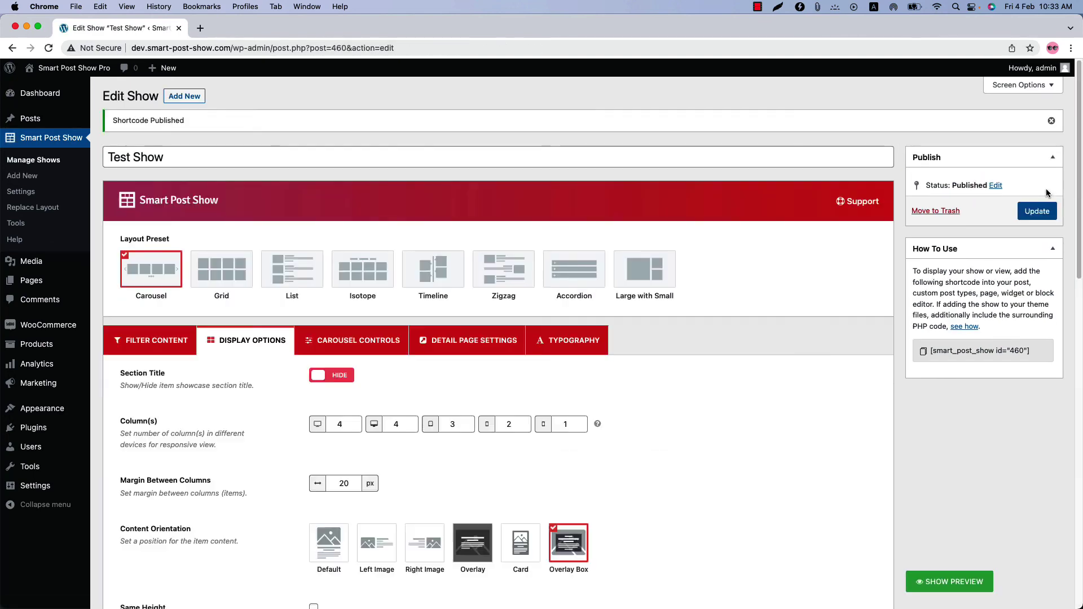
- Create a new page and insert a Smart Post Show Pro block showing Test Show #(460)
mouse_move(33, 282)
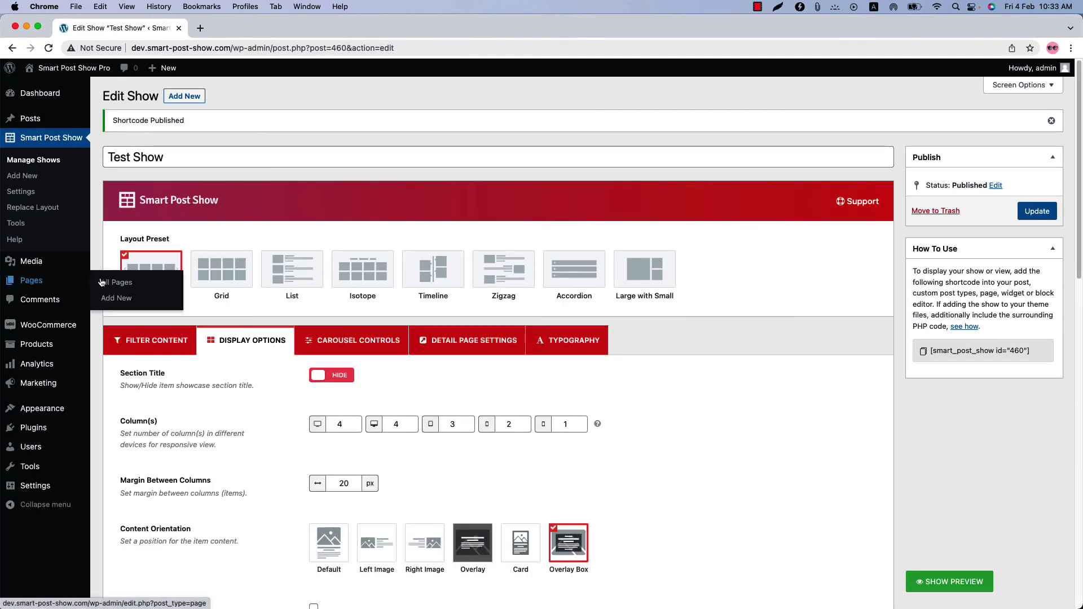
left_click(117, 298, "super")
left_click(229, 28)
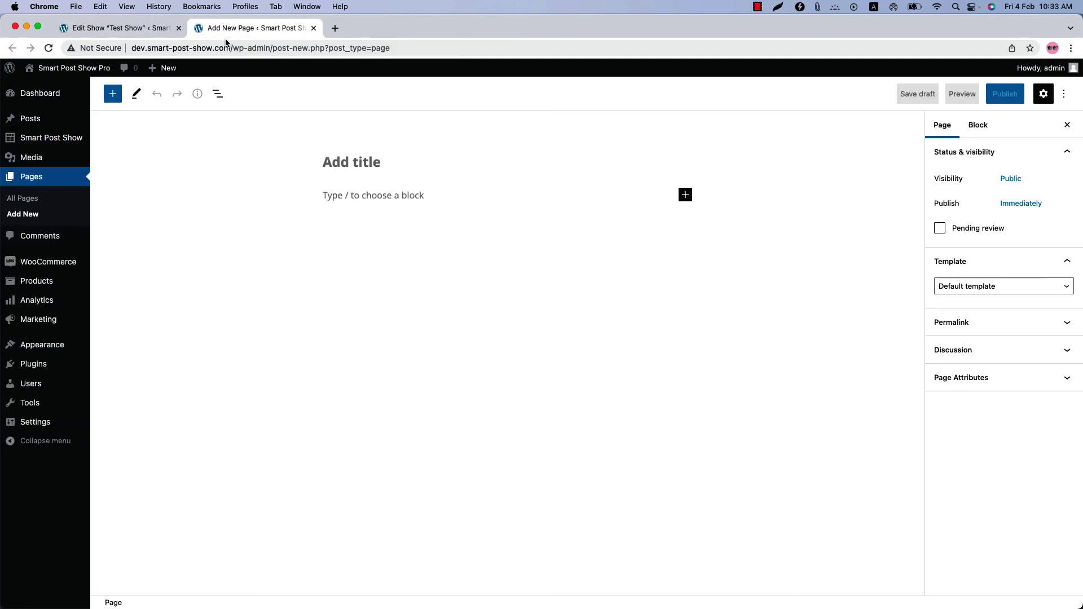
left_click(112, 93)
left_click(192, 400)
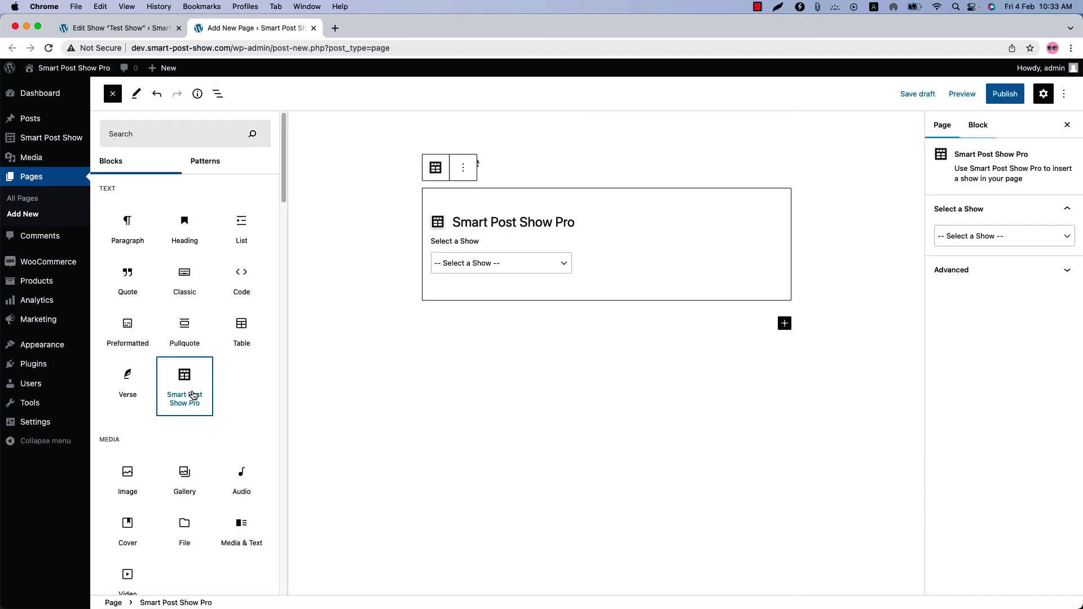
left_click(488, 263)
left_click(488, 276)
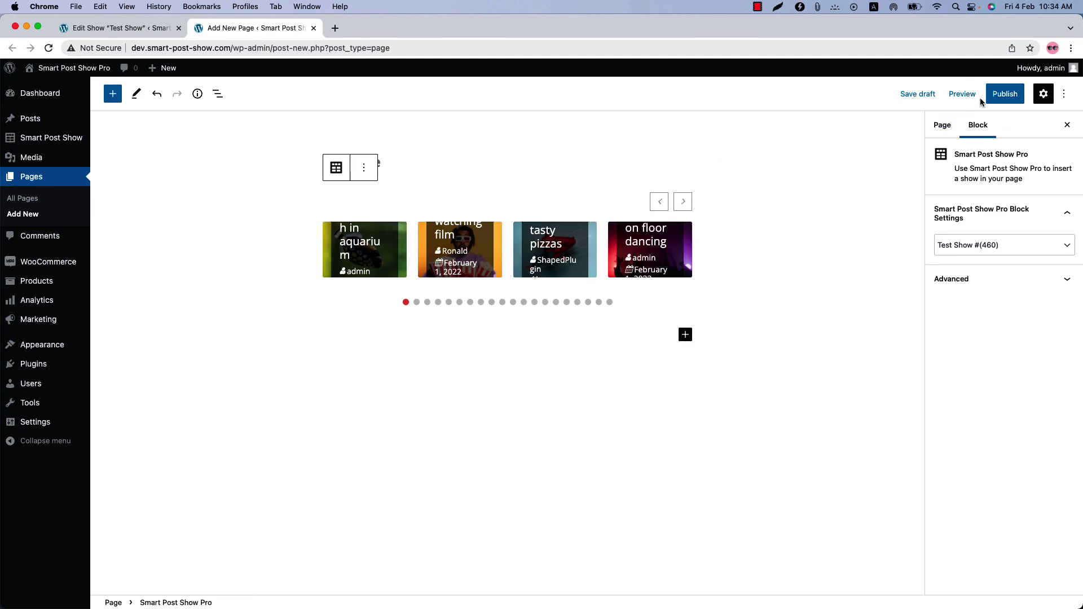
- Publish the new page and view it live
left_click(1004, 93)
left_click(965, 94)
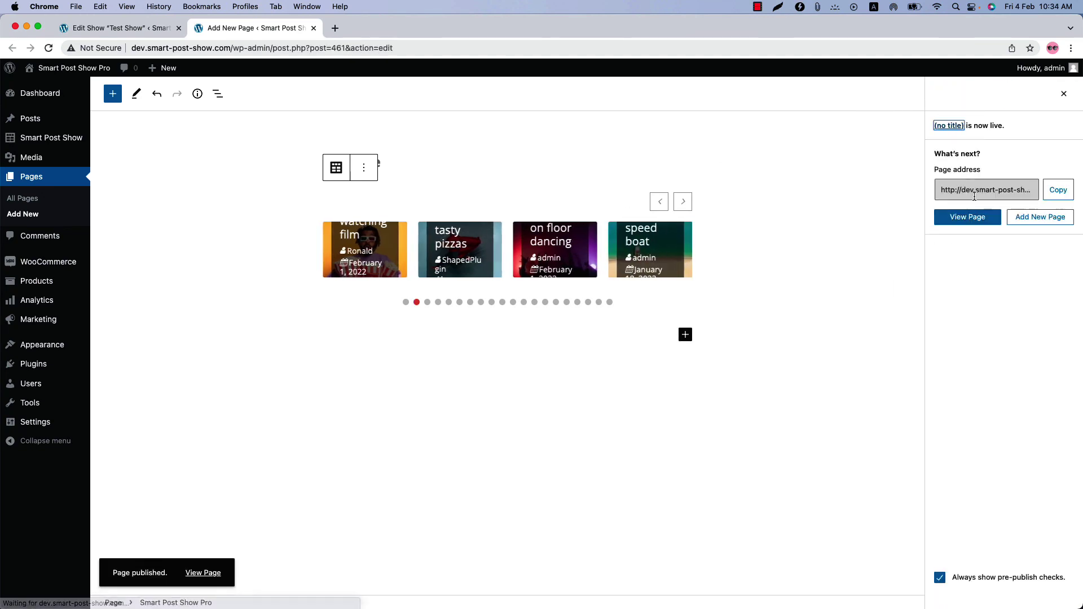
left_click(970, 217)
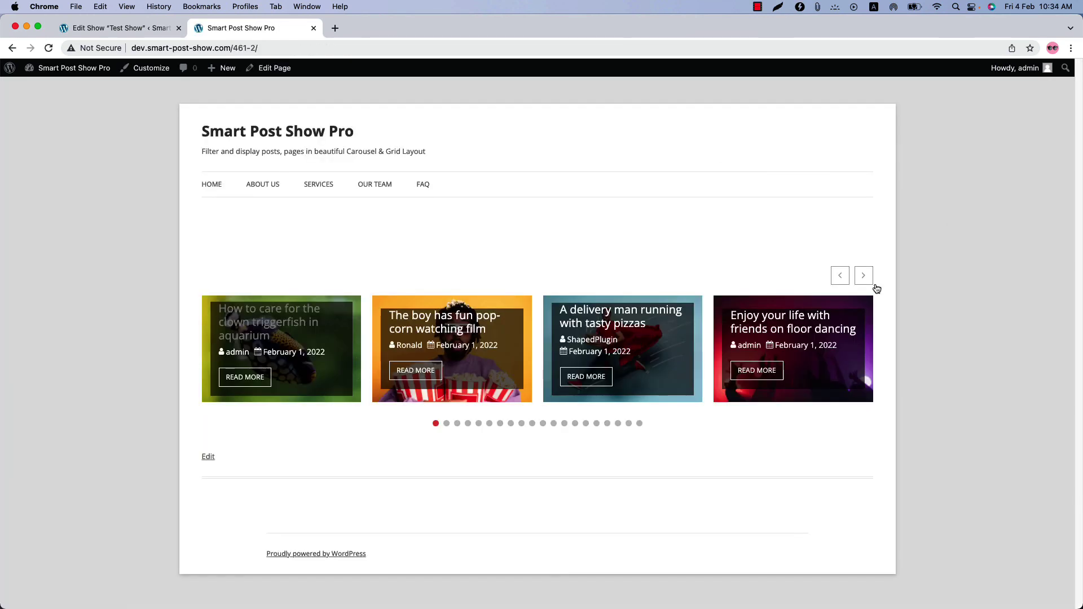
- Advance the Test Show carousel three times to reach the Colorful fishes post
left_click(864, 276)
left_click(865, 278)
left_click(865, 277)
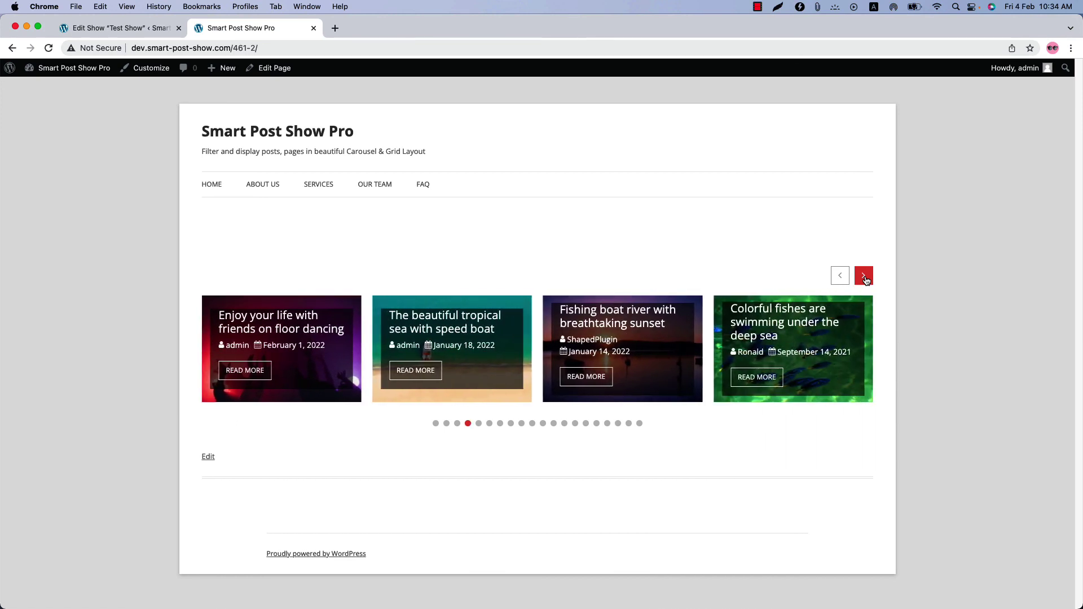